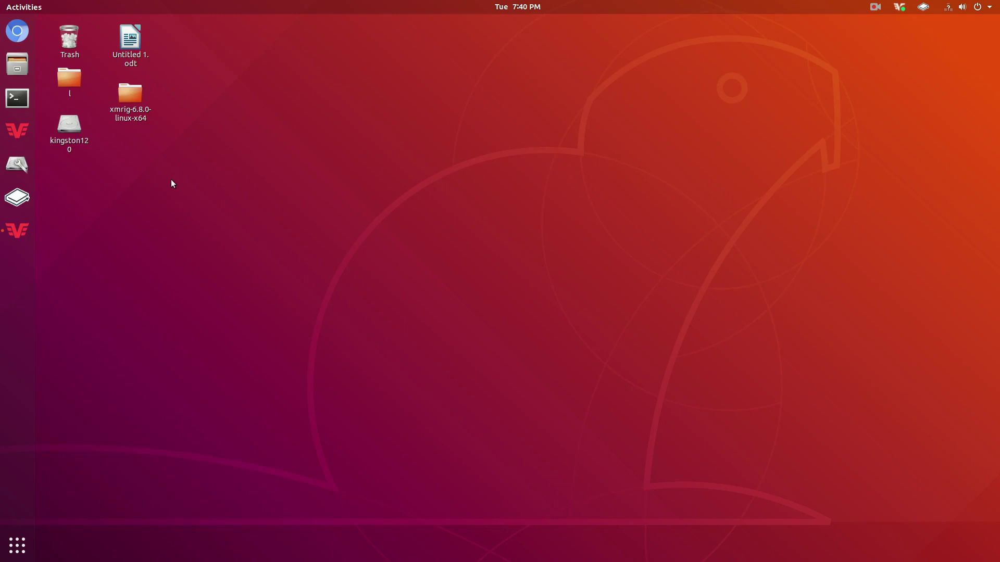
Open the Ubuntu applications grid from the dock, then close it again.
click(8, 546)
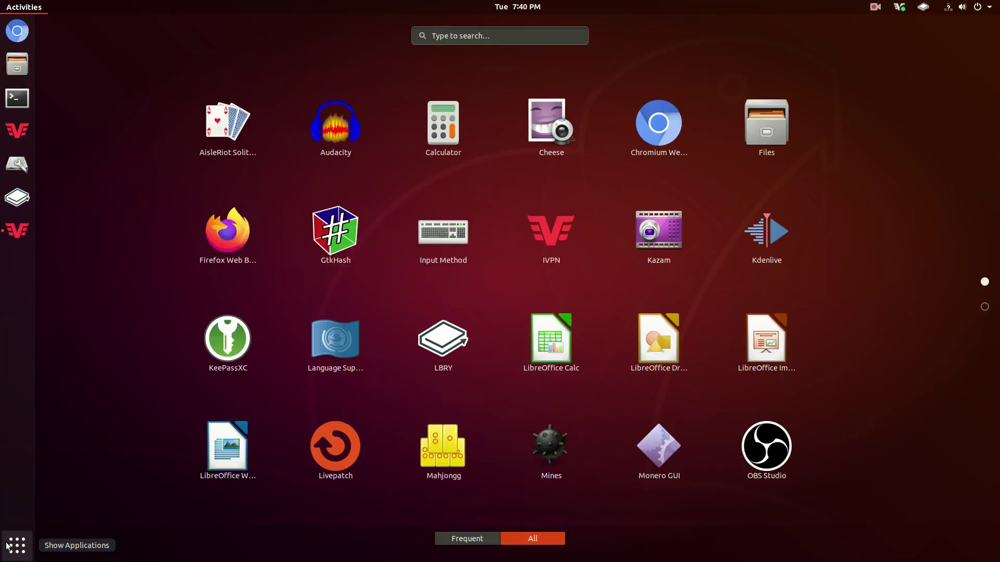
click(8, 547)
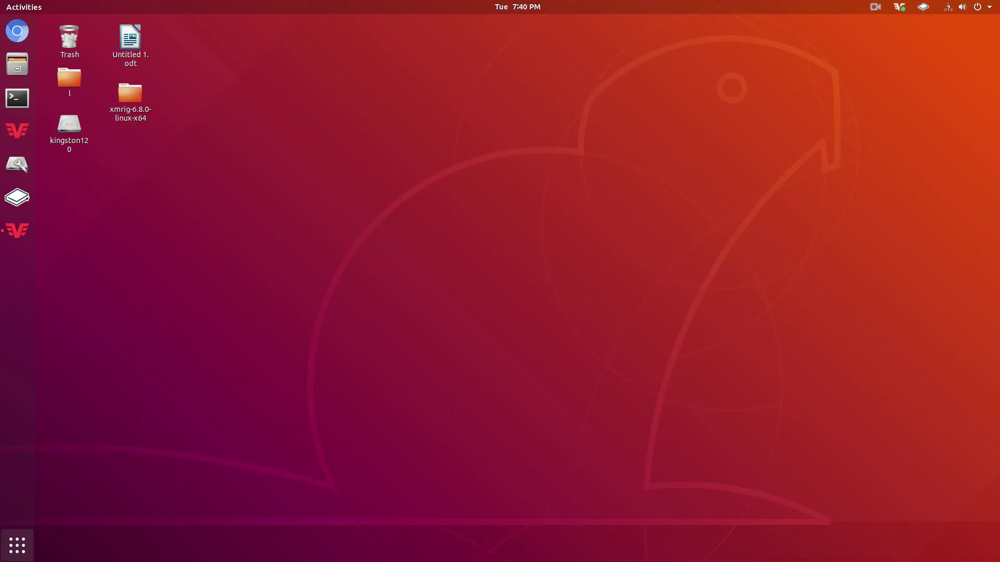
Launch GtkHash from the applications grid and move its window lower on the desktop.
click(8, 547)
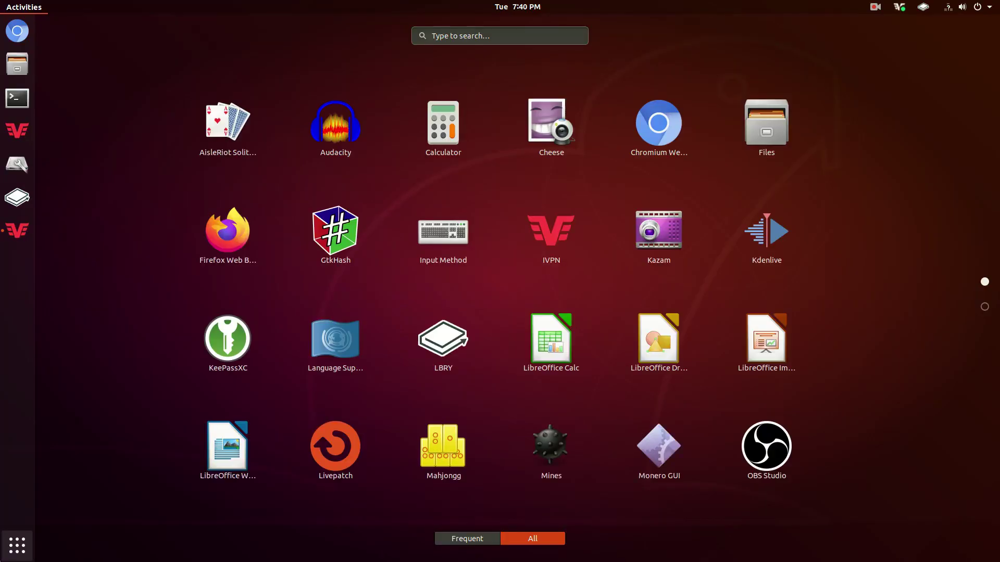
click(351, 237)
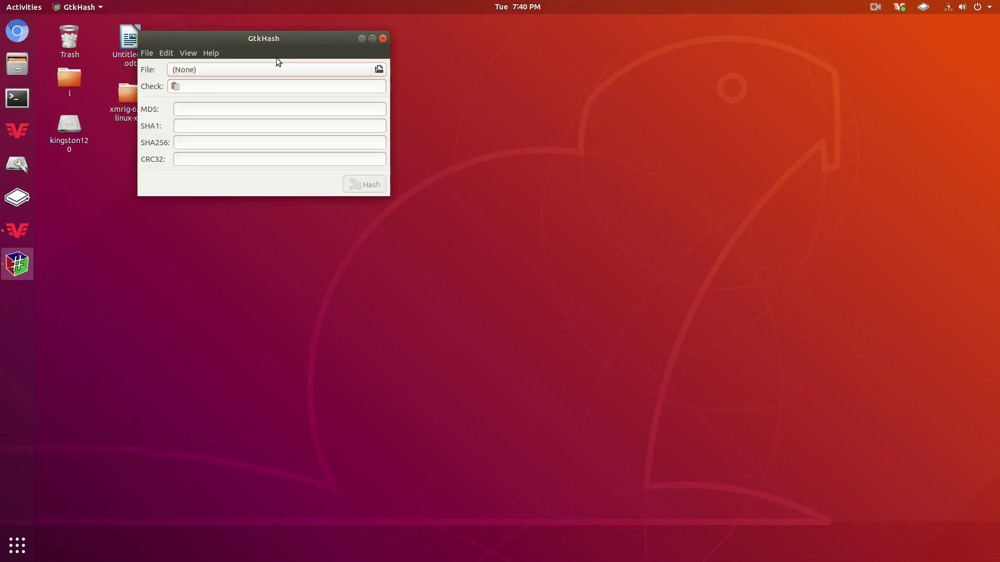
drag(227, 37, 178, 210)
click(250, 165)
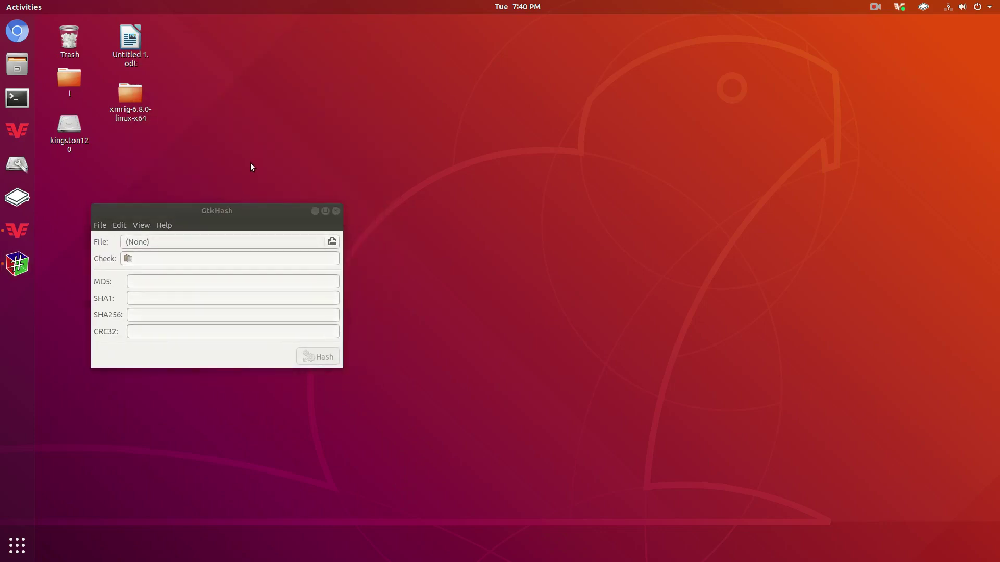
Load getmonero.org in Chromium.
click(17, 31)
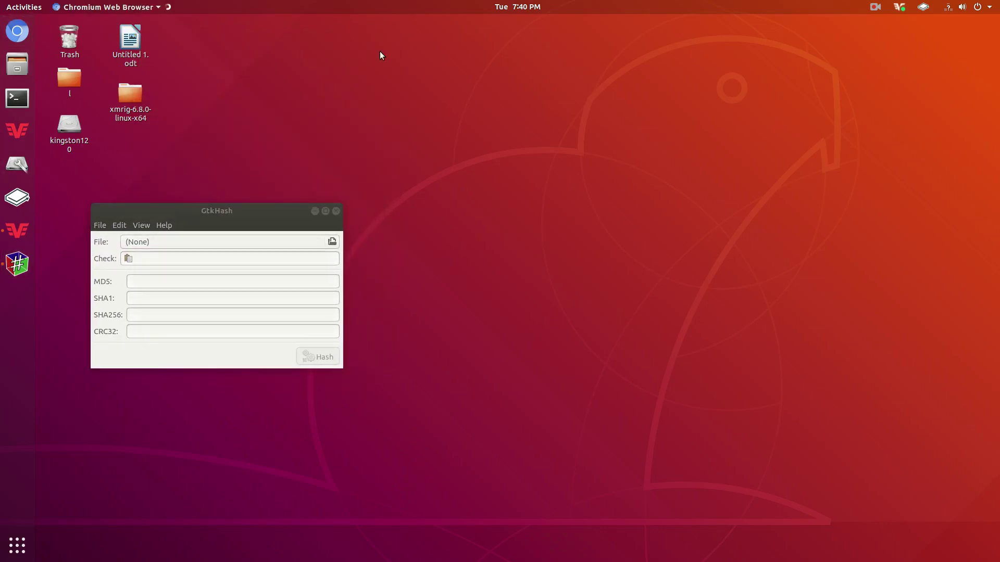
text(getmo)
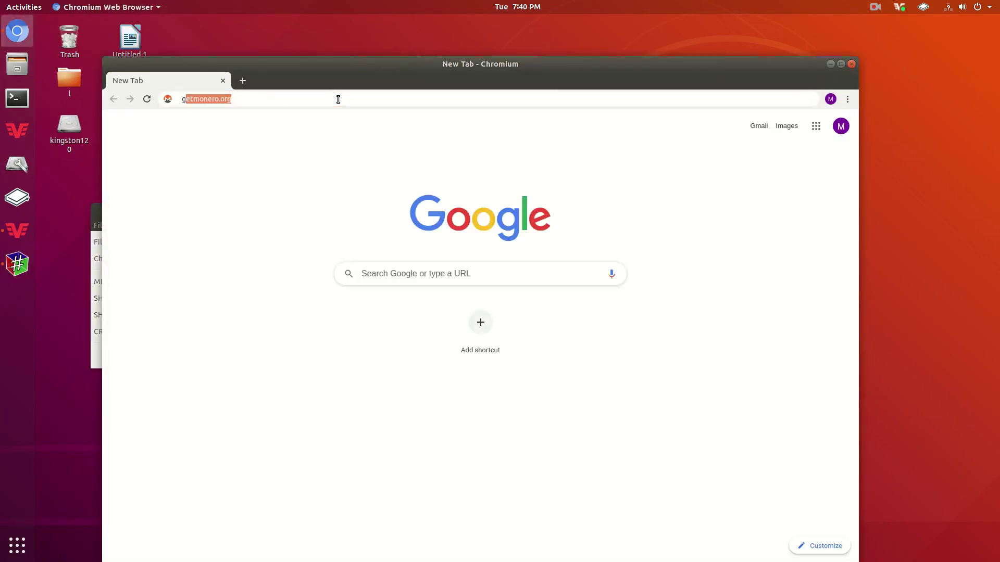
text(nero)
key(Return)
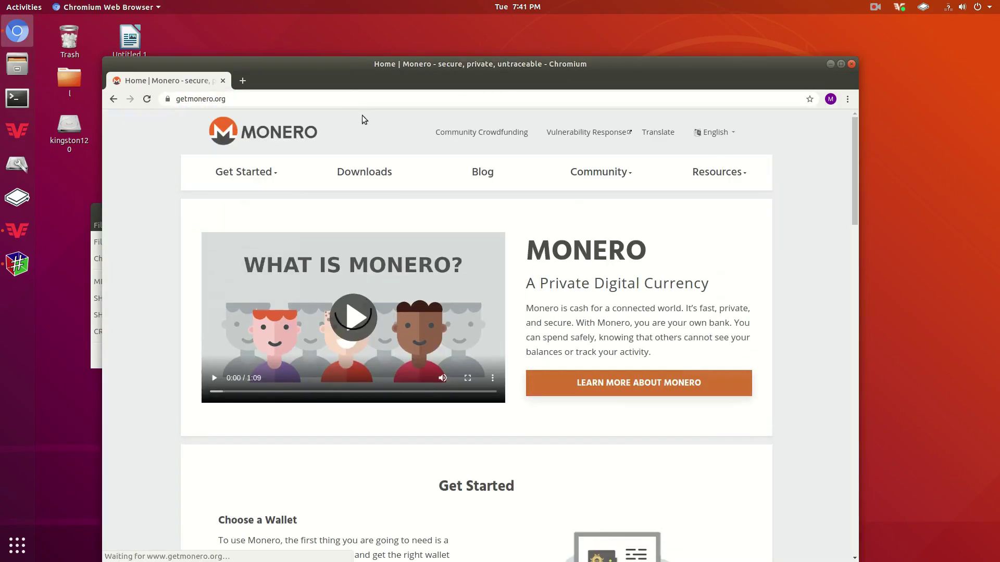
Go to the GUI Wallet downloads and expand the SHA256 hashes for verifying downloads.
click(325, 188)
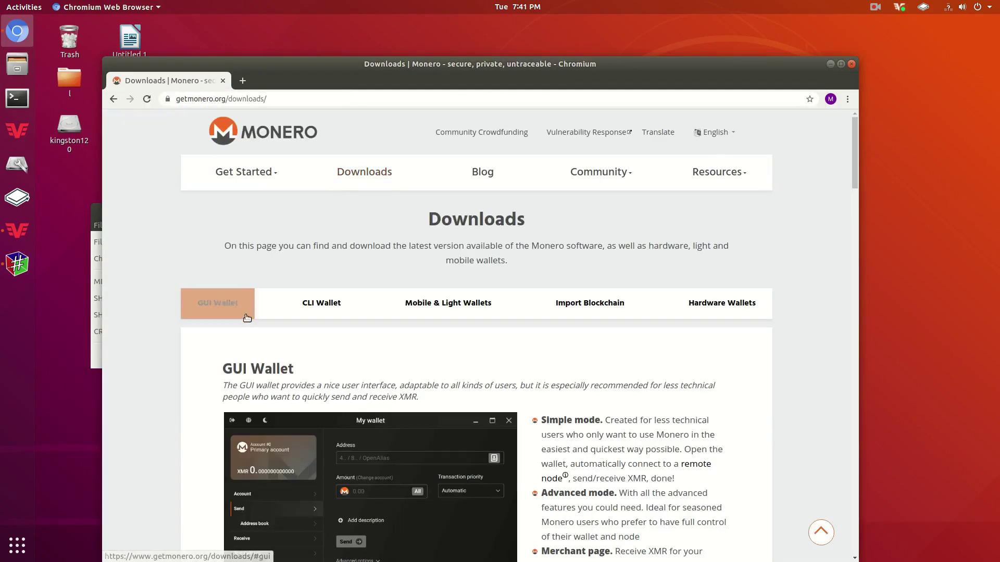
click(245, 314)
scroll(261, 302, down, 4)
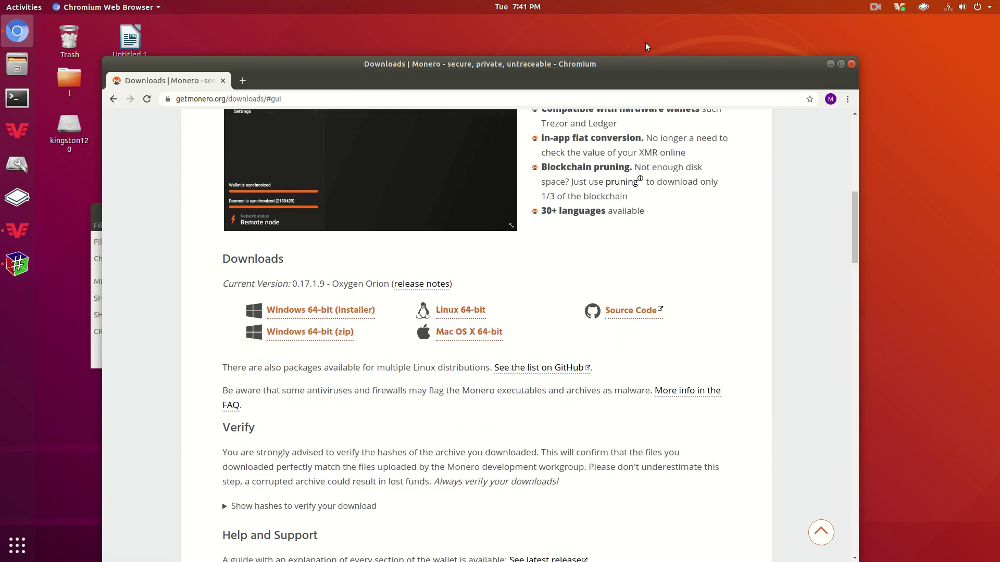
drag(639, 74, 740, 31)
scroll(538, 382, down, 4)
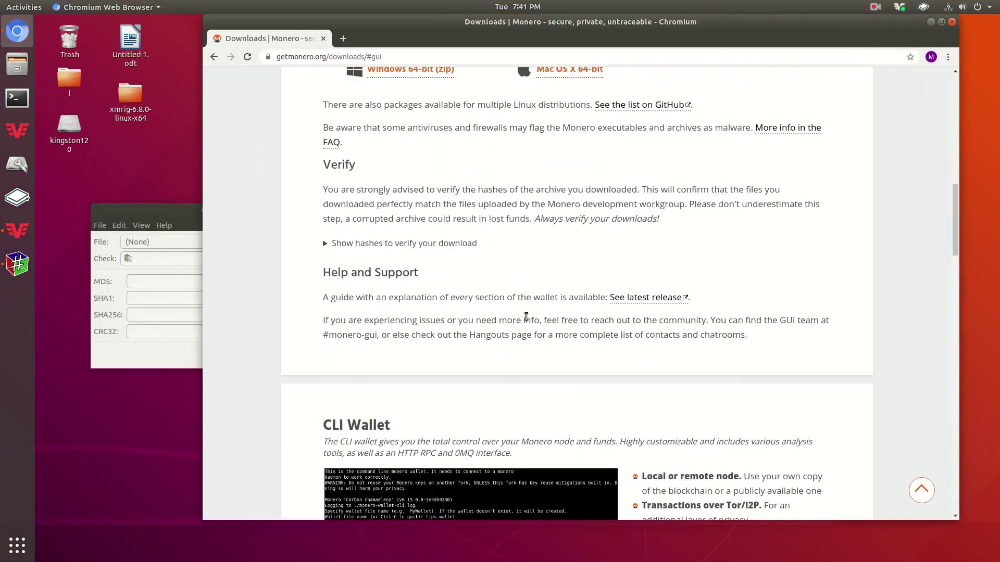
click(406, 271)
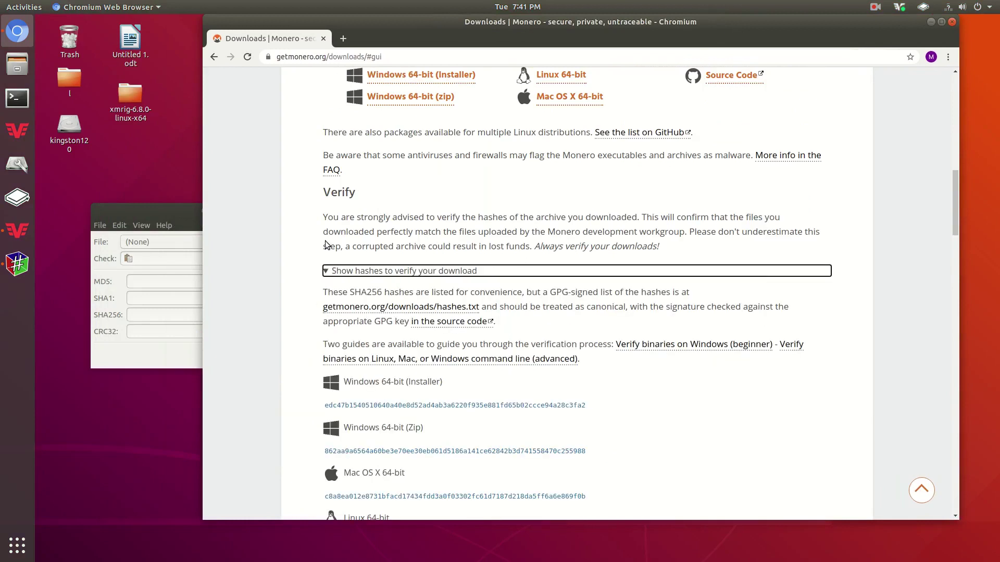
scroll(380, 241, down, 2)
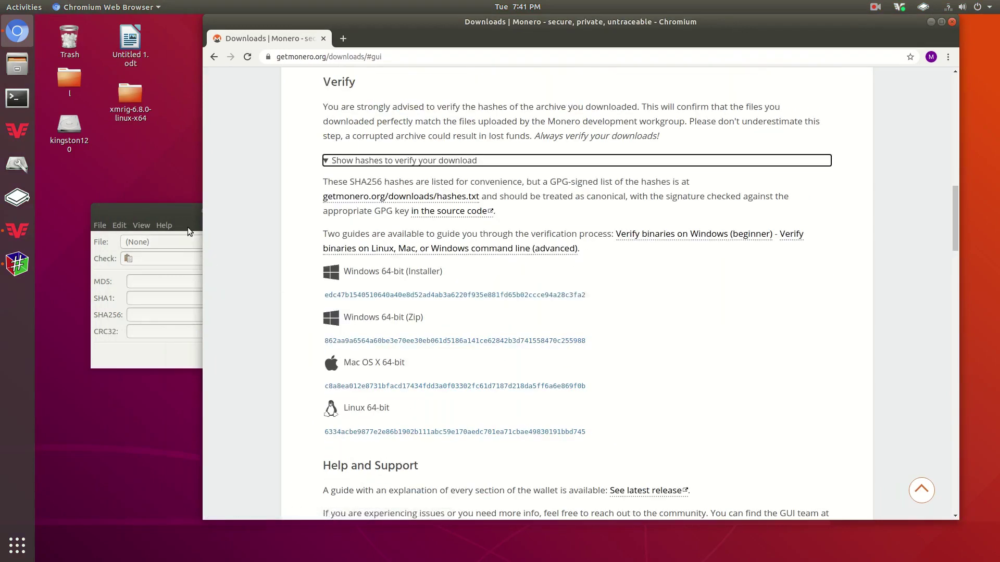
drag(184, 215, 253, 130)
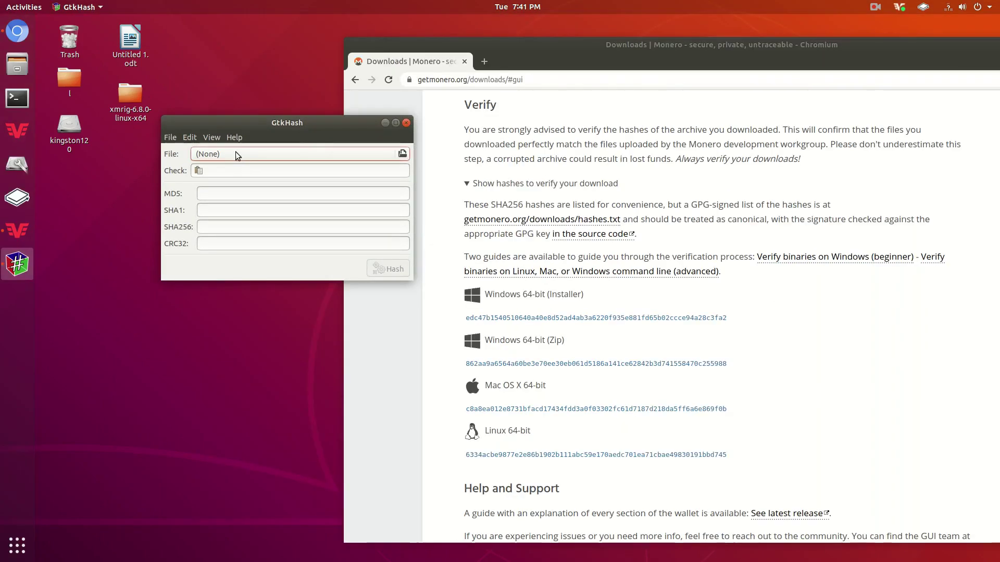
Hash monero-gui-linux-x64-v0.17.1.9.tar.bz2 from the Downloads folder in GtkHash.
click(236, 152)
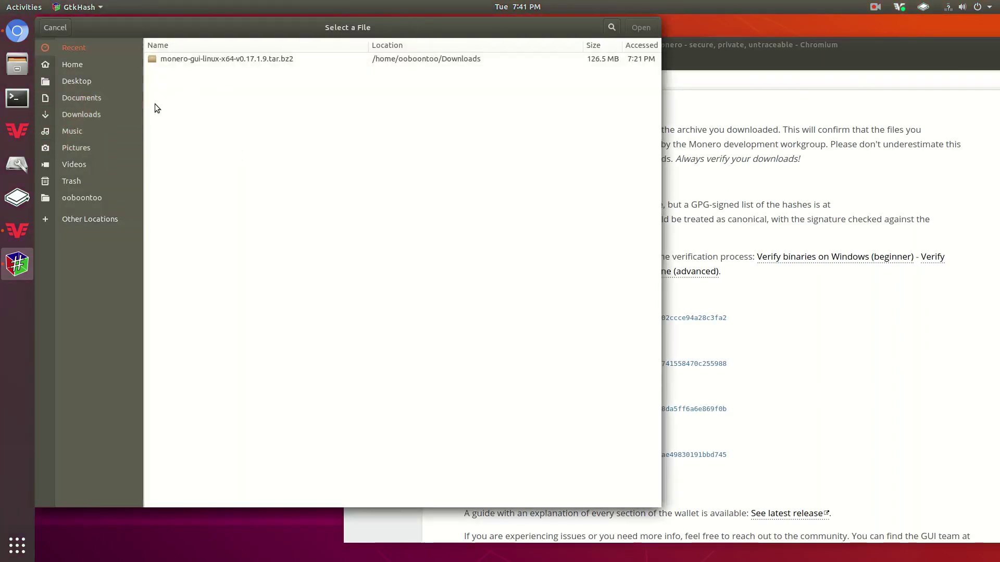
click(129, 116)
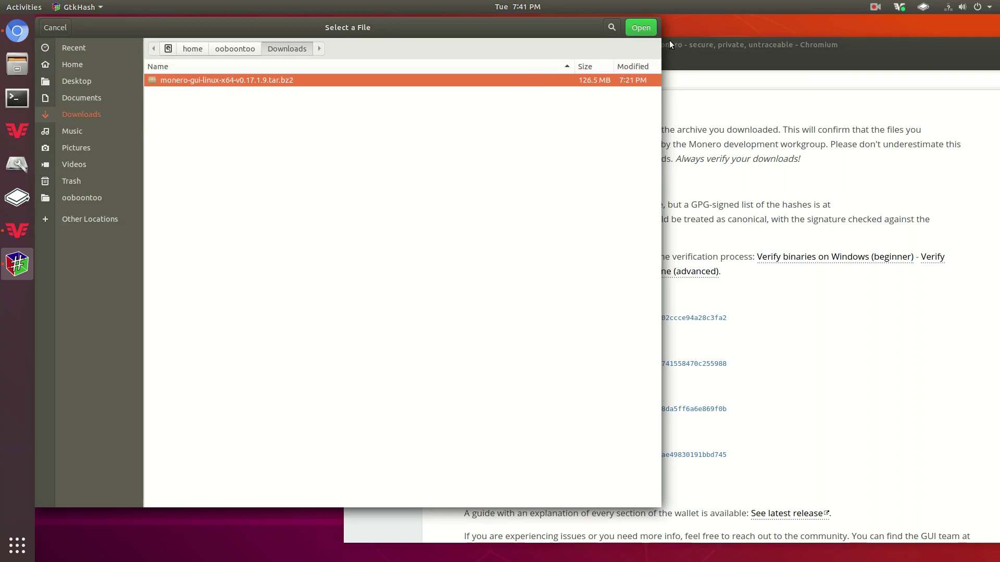
click(639, 28)
click(386, 270)
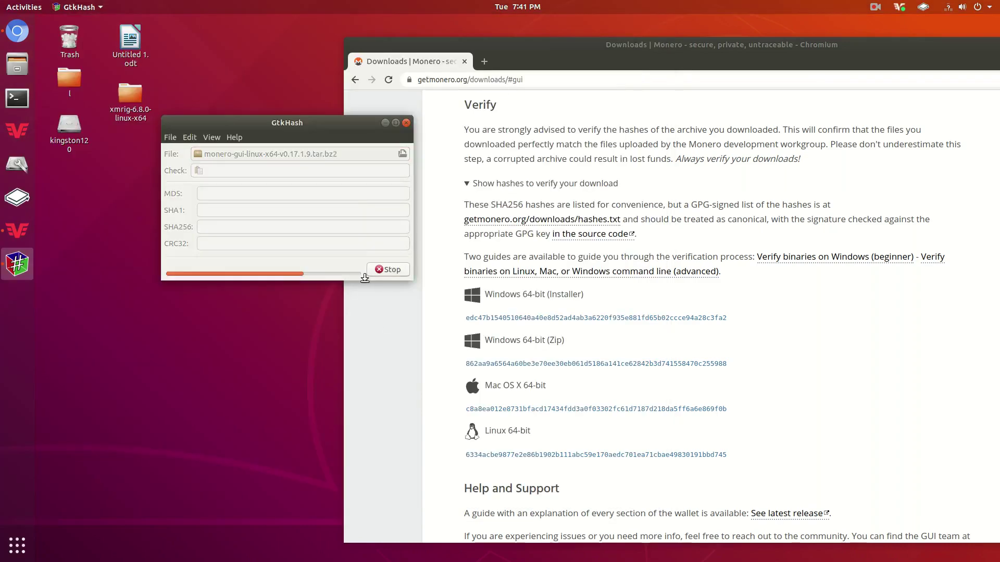
Copy the computed SHA256 value to the clipboard.
double_click(344, 231)
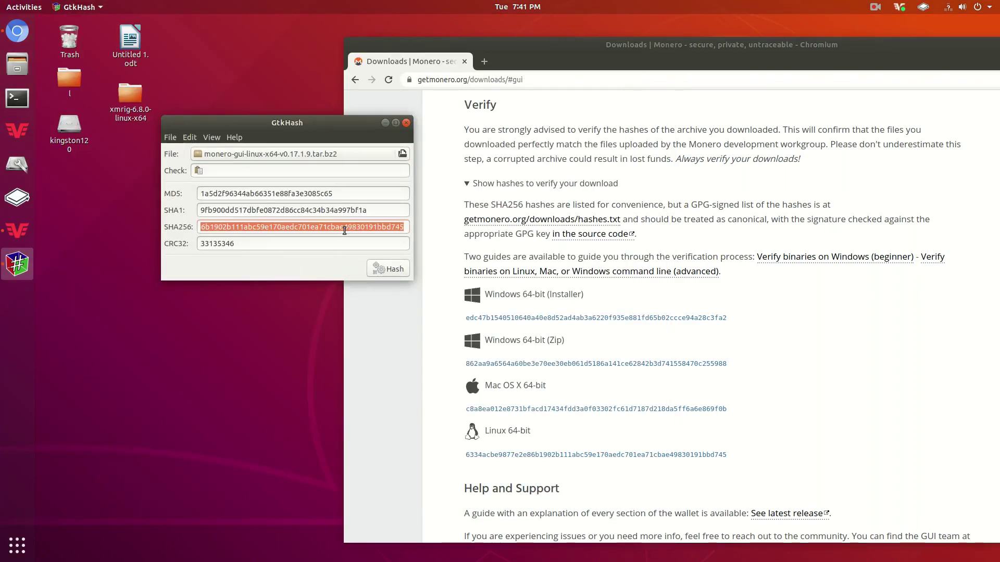
right_click(344, 231)
click(363, 242)
Maximize Chromium and find the pasted SHA256, matching the Linux 64-bit hash on the page.
drag(515, 51, 513, 51)
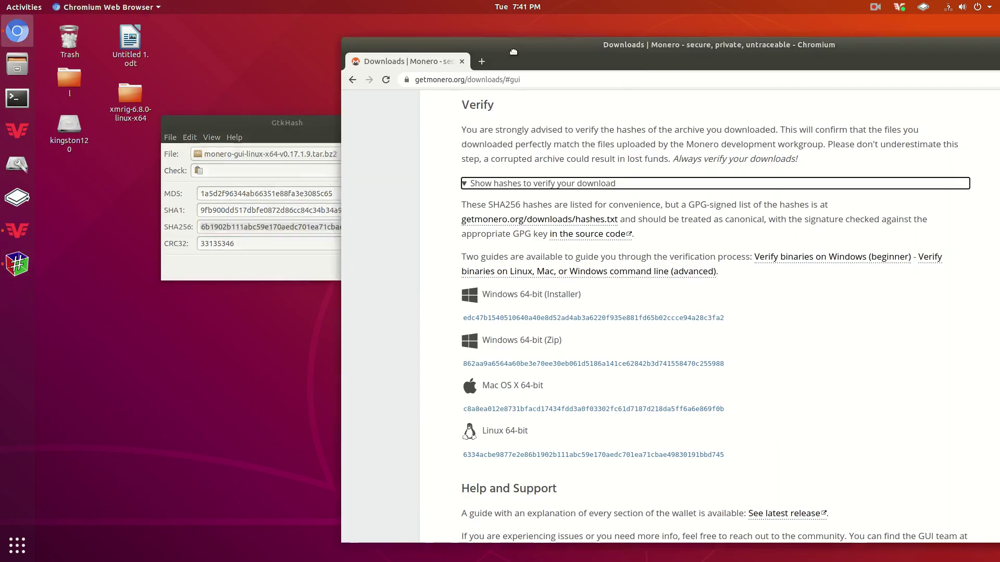
double_click(513, 52)
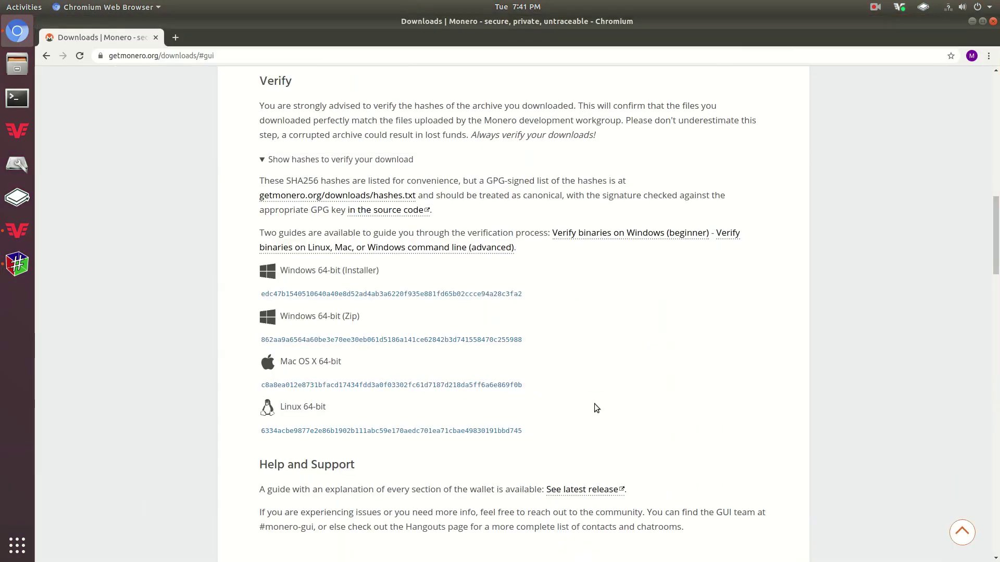
key(ctrl+f)
key(ctrl+v)
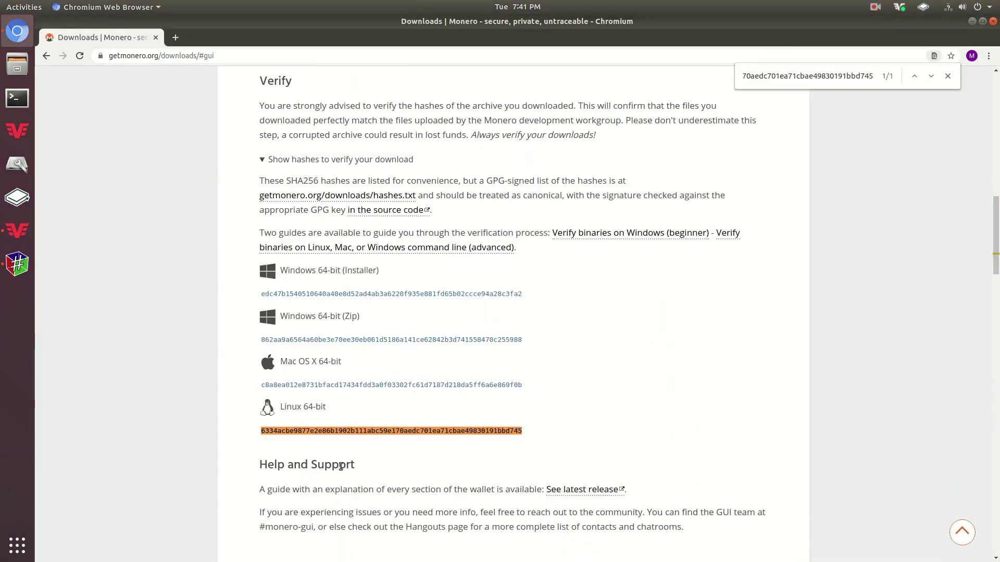
drag(261, 431, 554, 433)
click(545, 433)
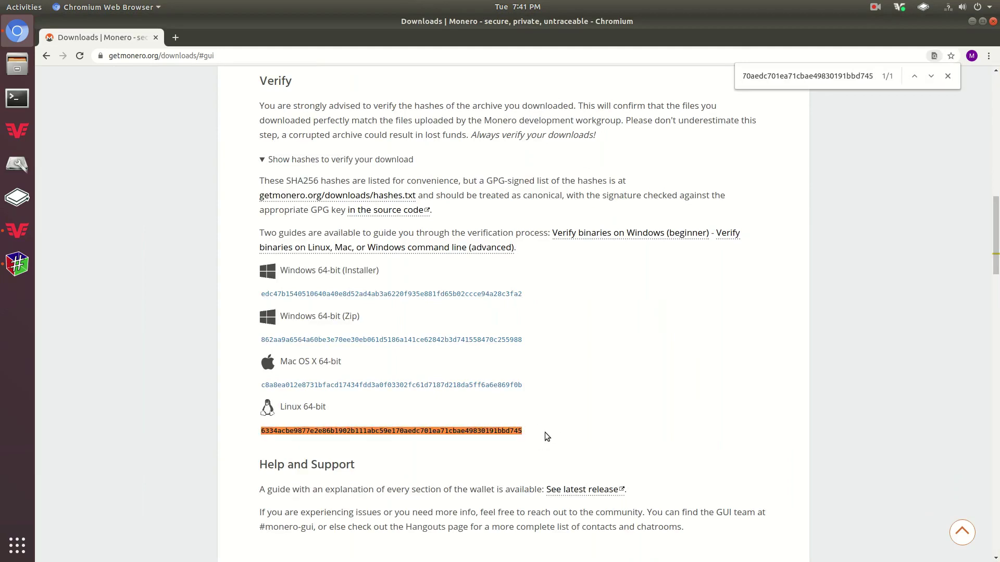
double_click(515, 430)
drag(381, 432, 522, 432)
double_click(518, 431)
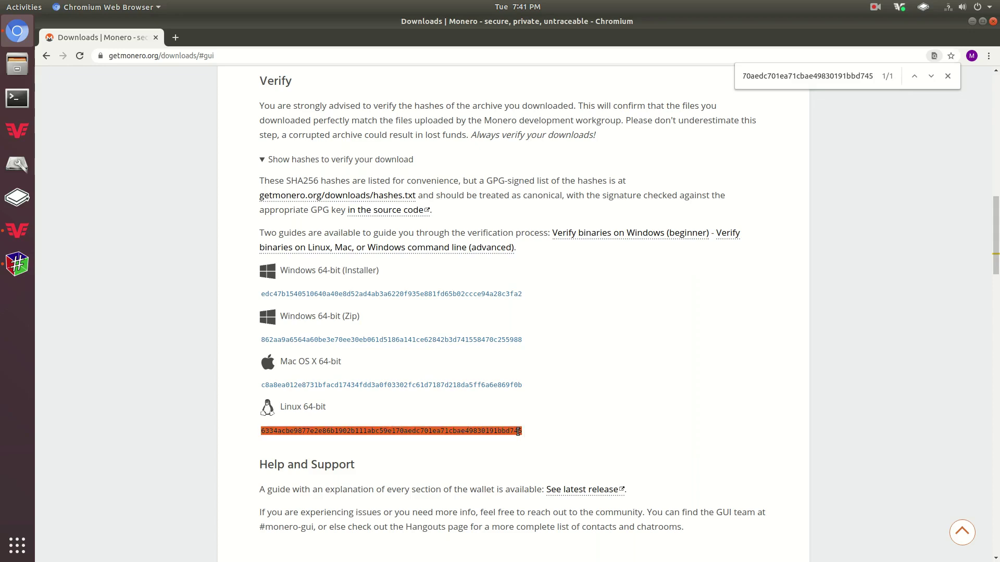
Close the find bar, then close Chromium and GtkHash.
click(947, 76)
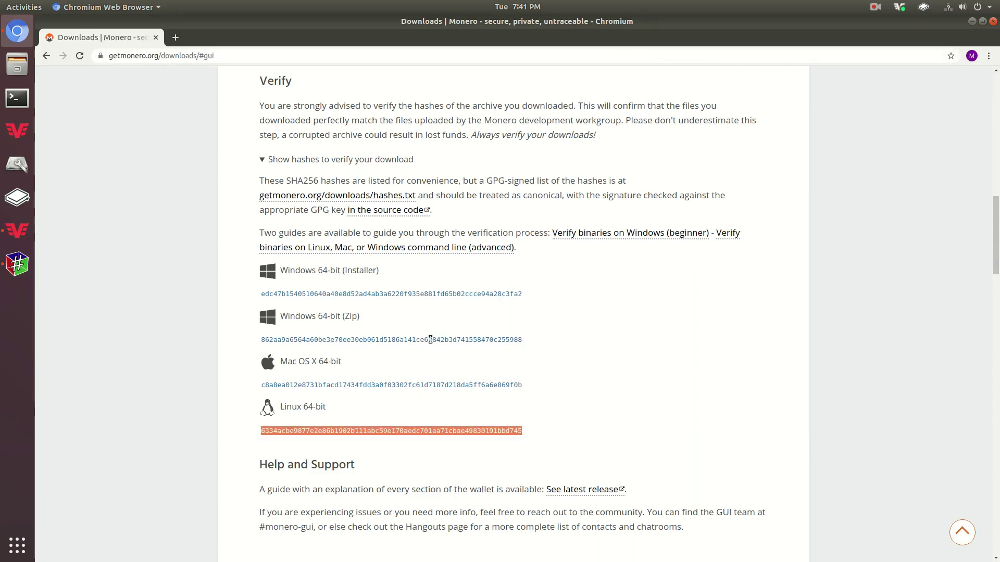
click(958, 179)
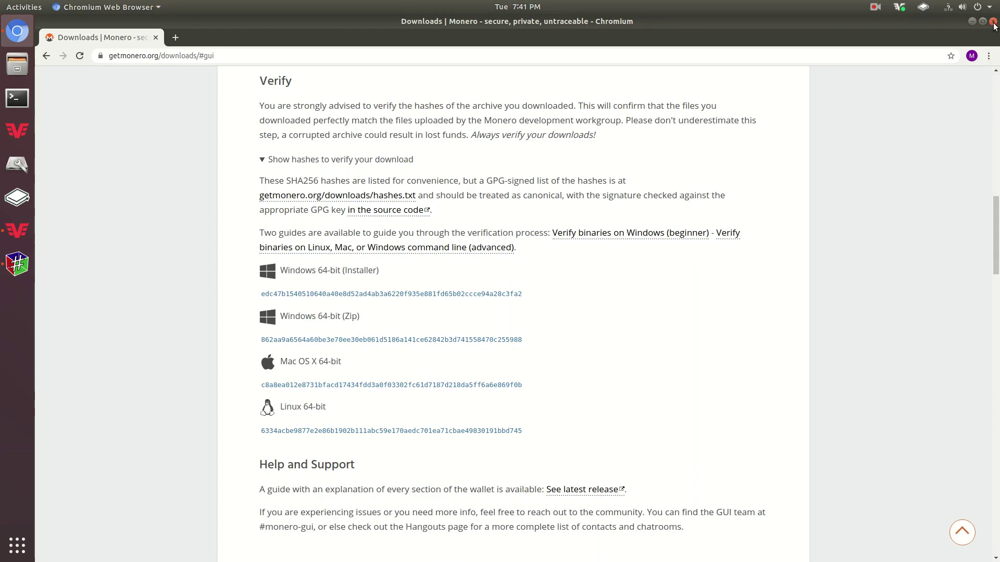
click(993, 23)
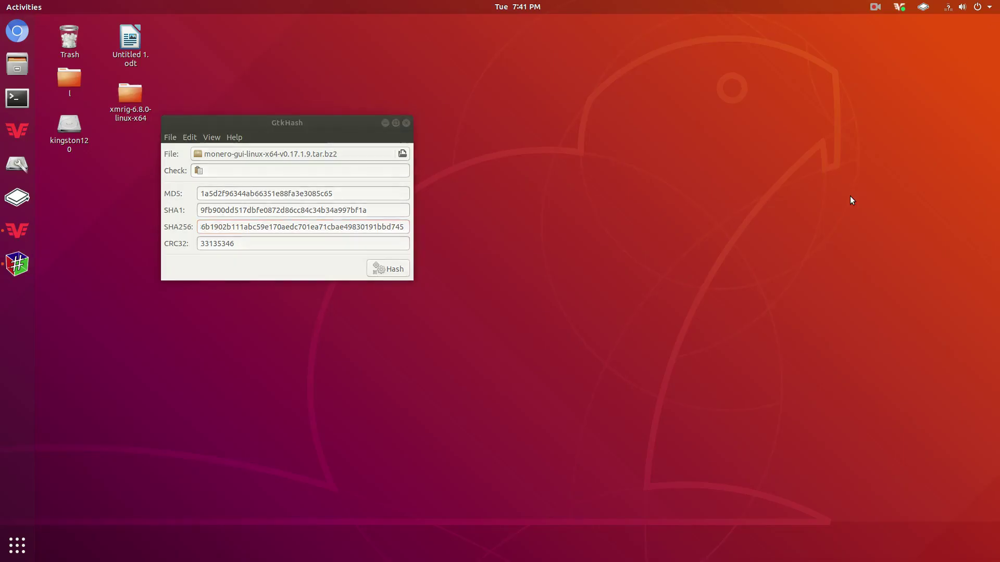
click(405, 124)
In Files, open Downloads and select the monero-gui-linux-x64-v0.17.1.9.tar.bz2 archive.
click(17, 65)
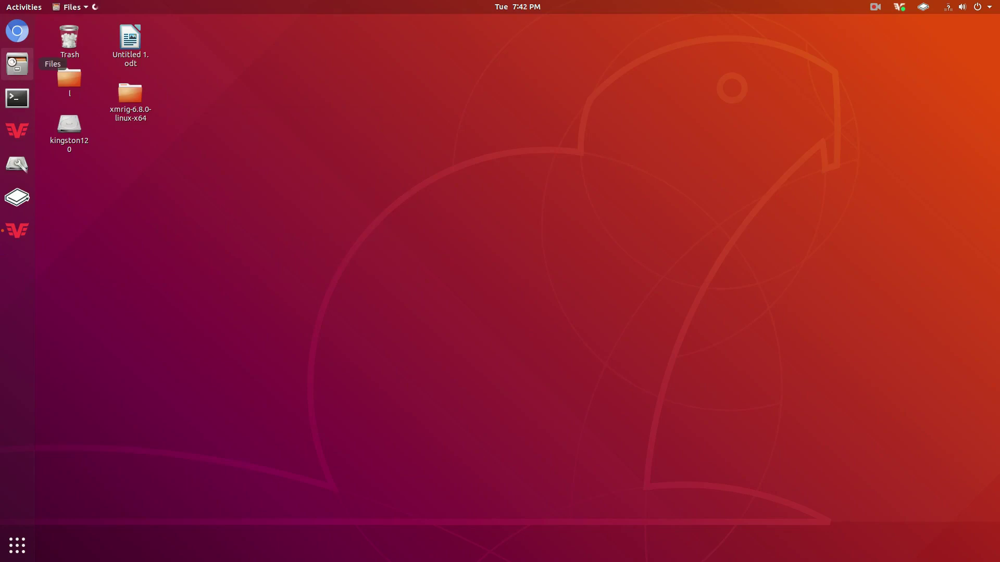
click(492, 243)
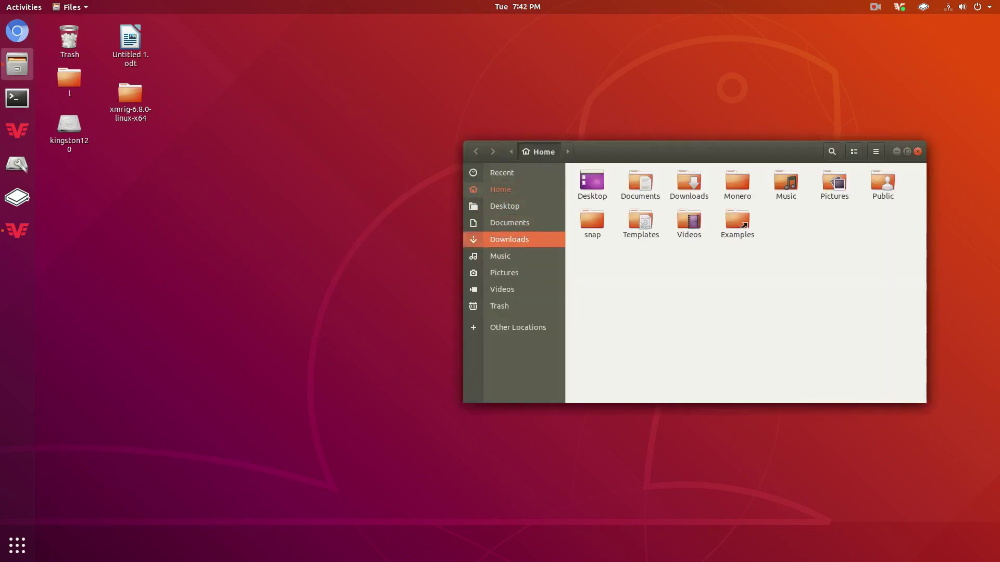
click(589, 188)
right_click(590, 182)
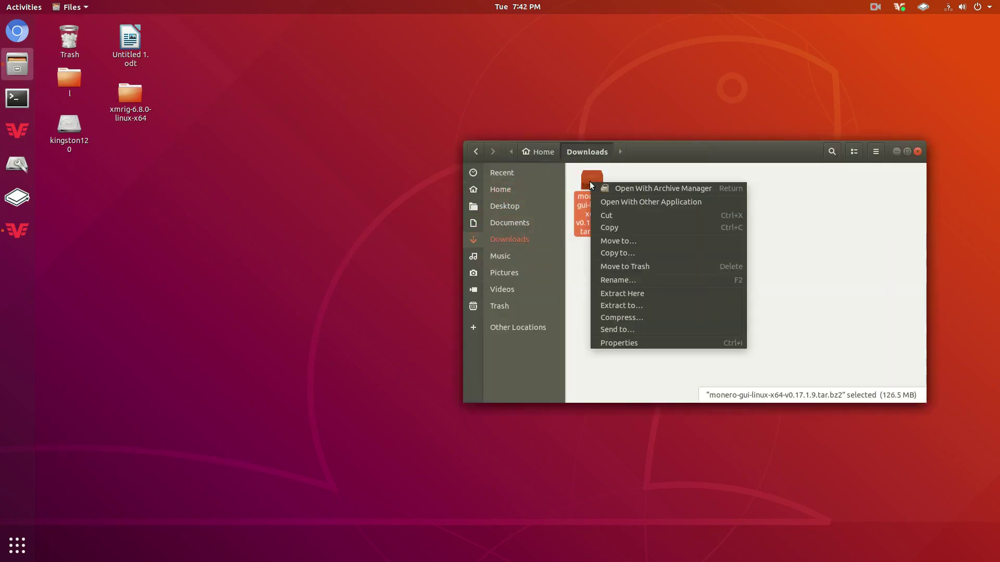
Extract the Monero archive to the Desktop and close the Downloads window.
click(648, 307)
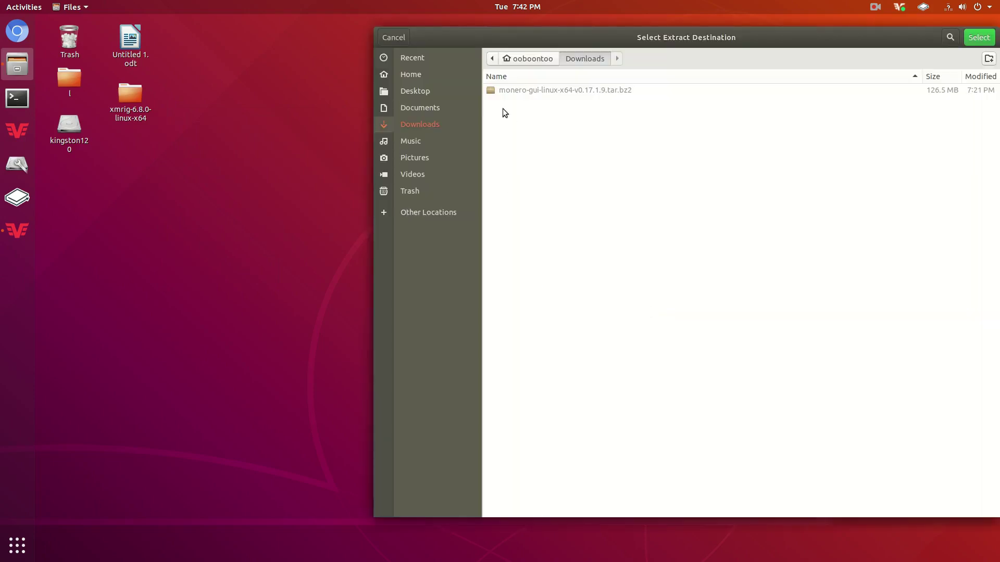
click(442, 91)
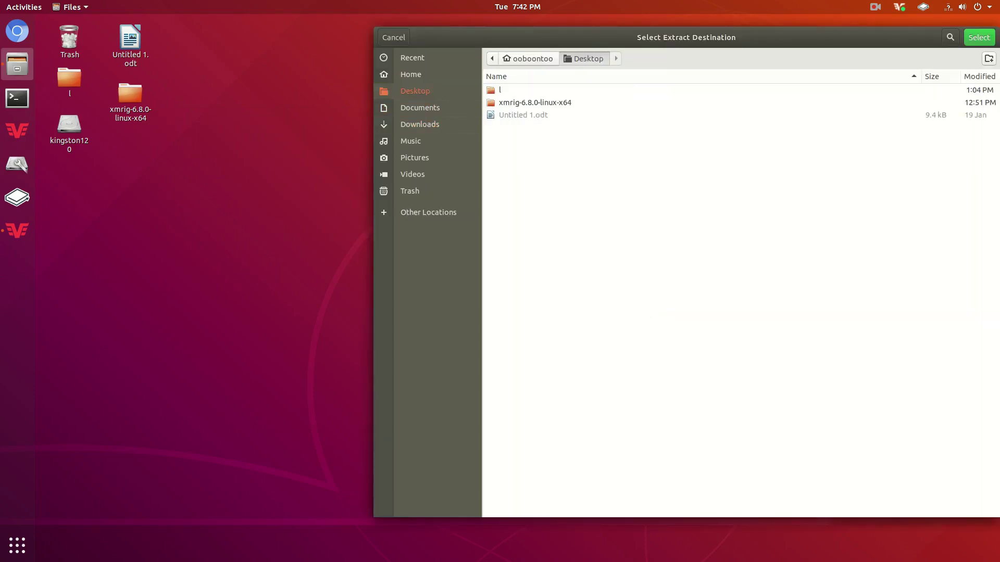
click(979, 37)
drag(710, 157, 614, 134)
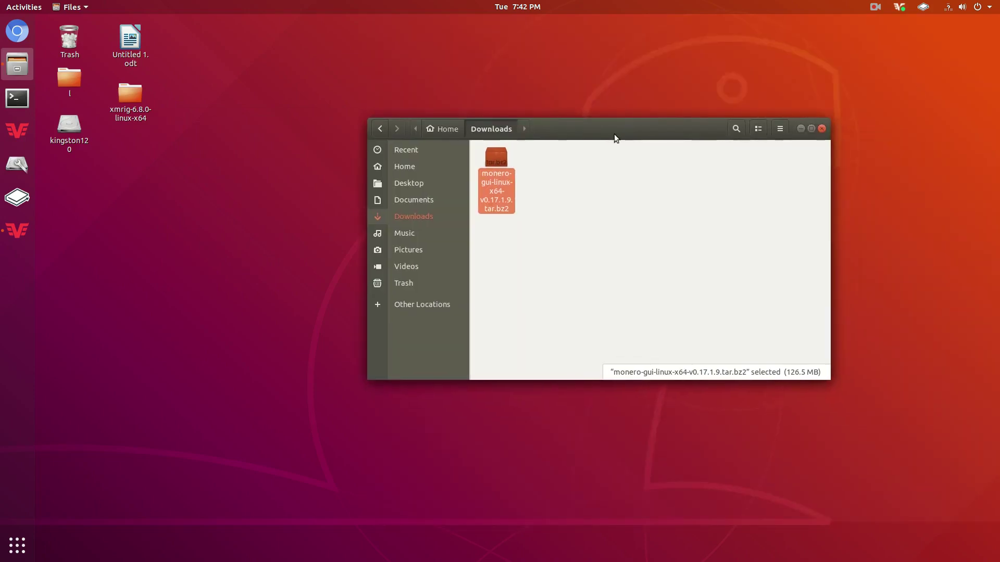
click(875, 7)
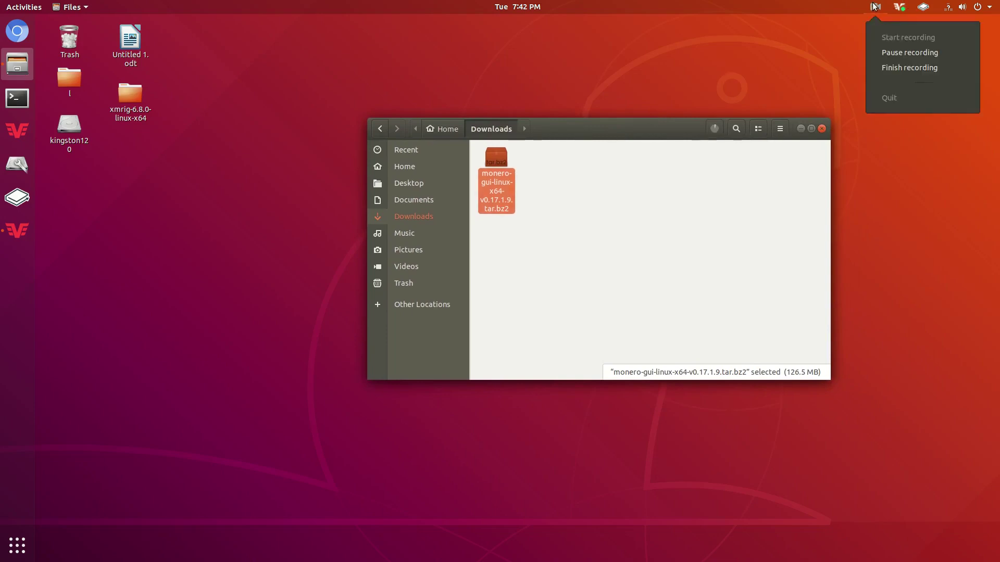
click(898, 57)
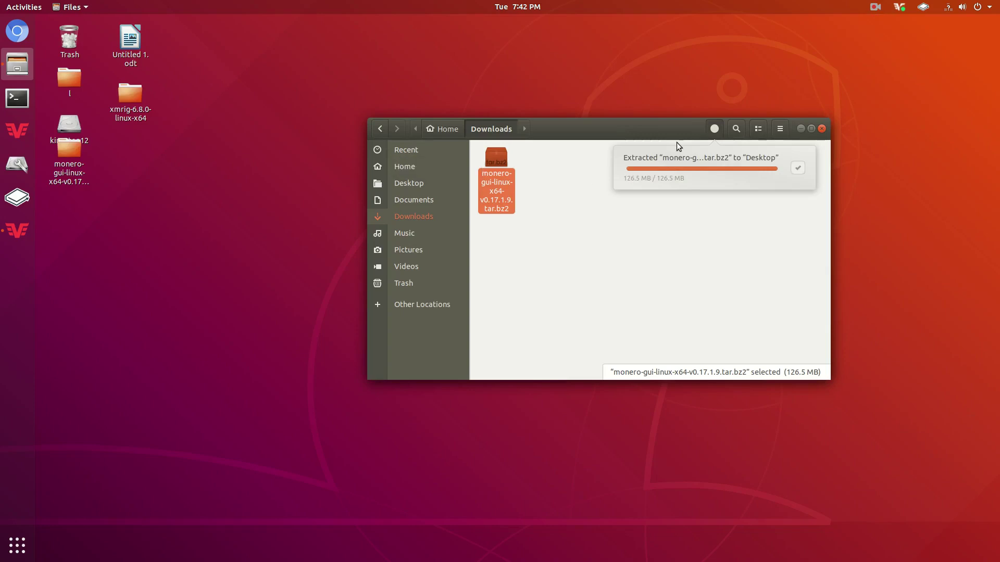
click(822, 129)
Open the extracted monero-gui-linux folder and its monero-gui-v0.17.1.9 subfolder.
drag(73, 182, 104, 292)
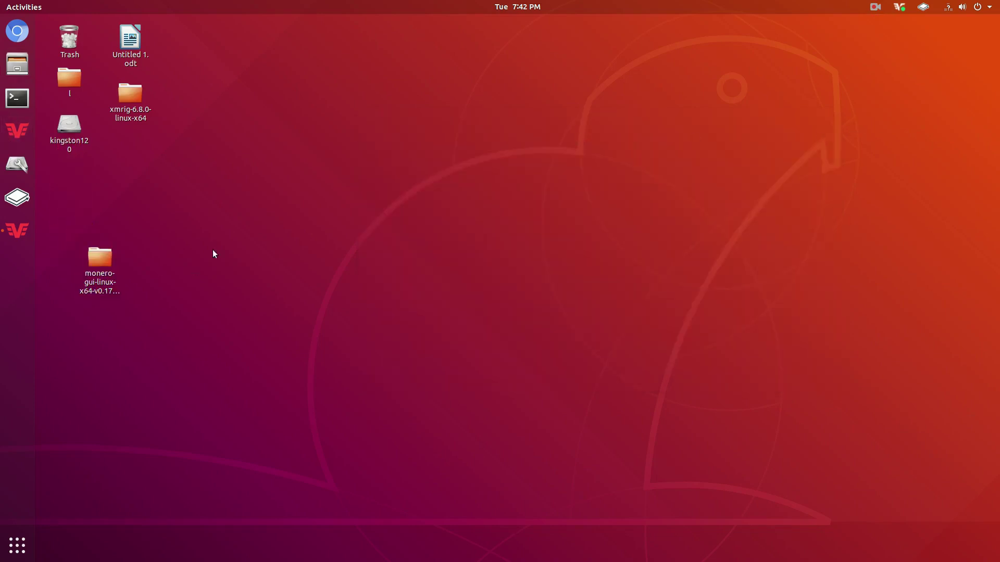
double_click(104, 256)
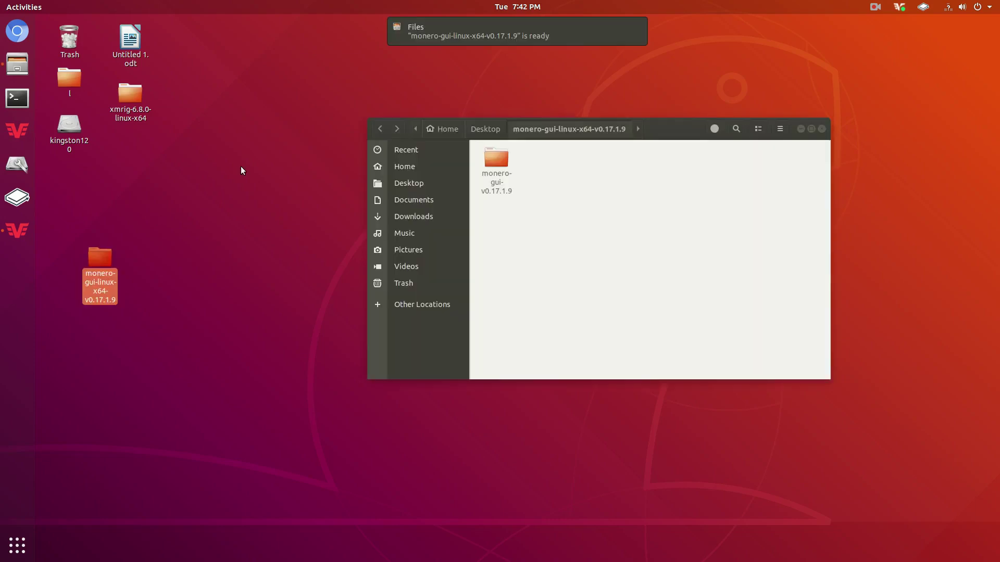
double_click(494, 161)
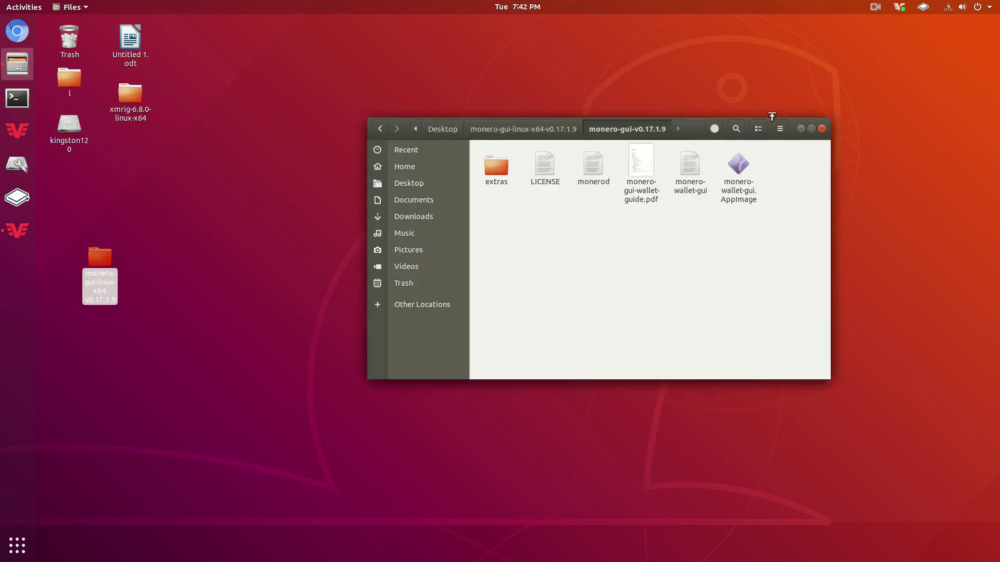
drag(695, 135, 706, 64)
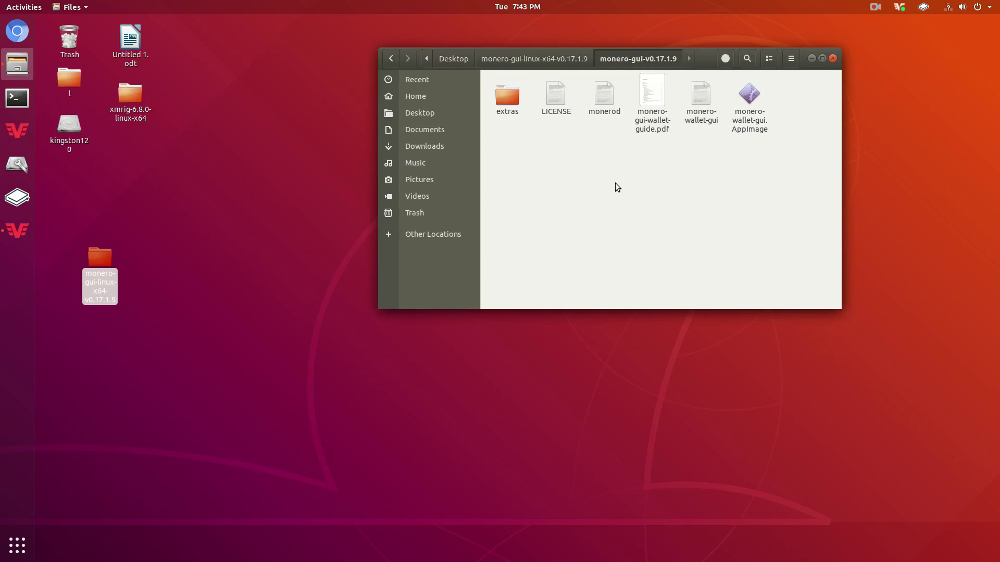
Open a terminal in monero-gui-v0.17.1.9 and run ./monerod to start the local node.
right_click(617, 166)
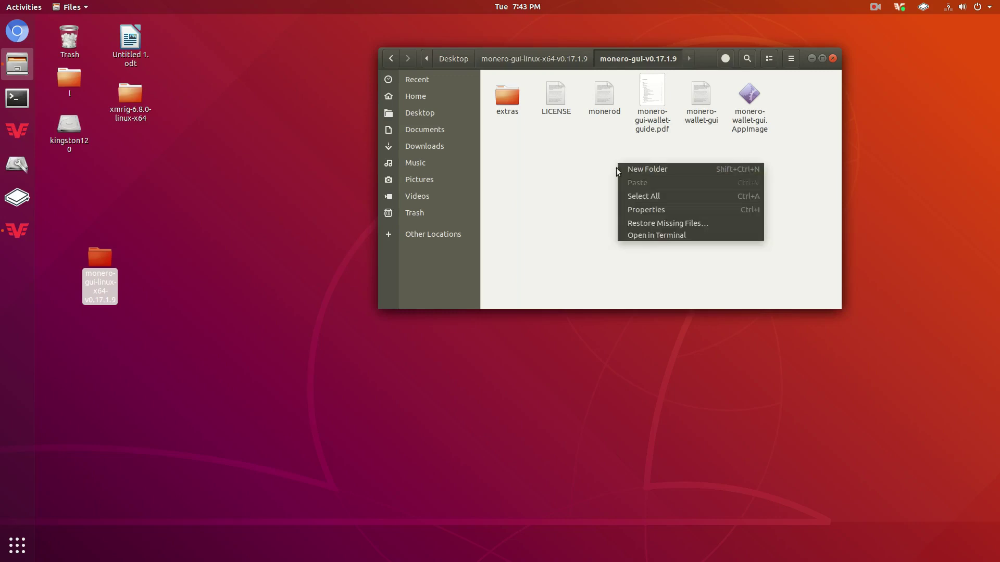
click(632, 235)
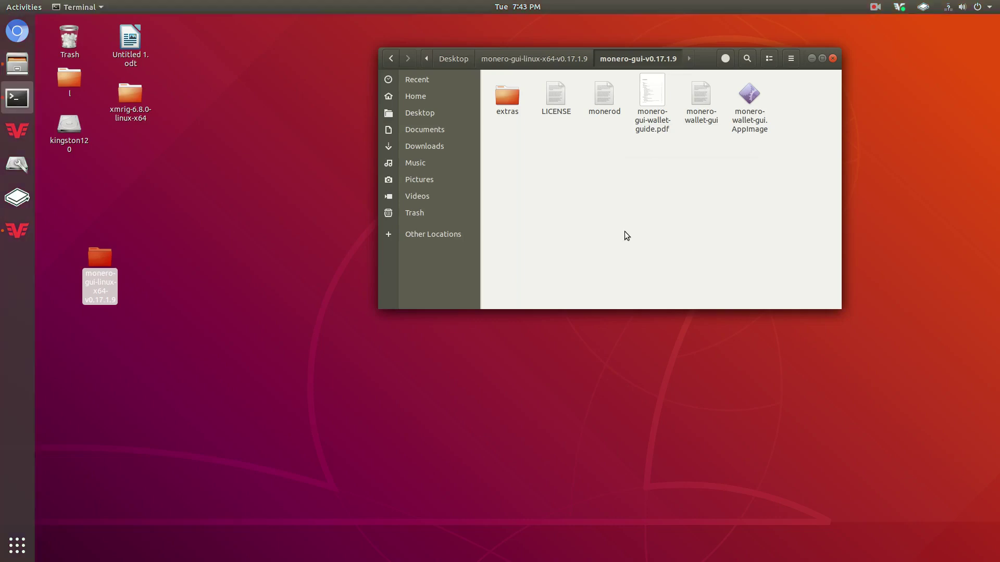
text(./mon)
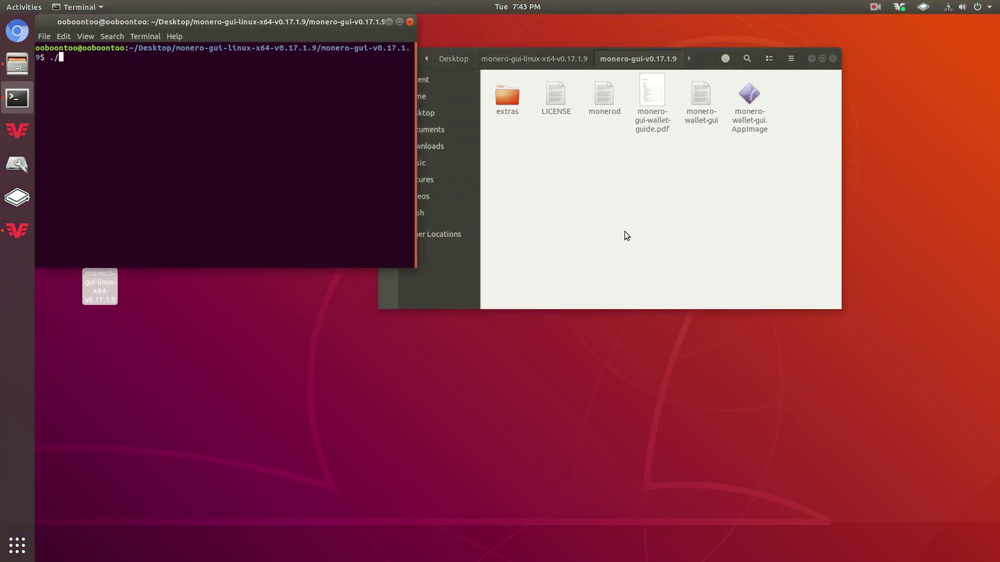
text(erod)
key(Return)
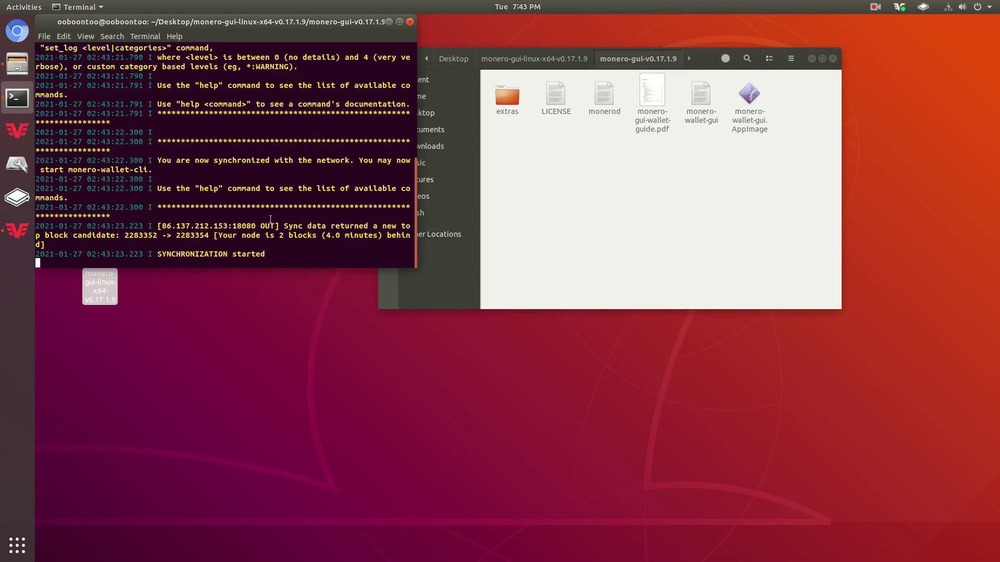
Watch the monerod log until it reports SYNCHRONIZED OK at 2283354.
drag(260, 207, 410, 224)
click(410, 224)
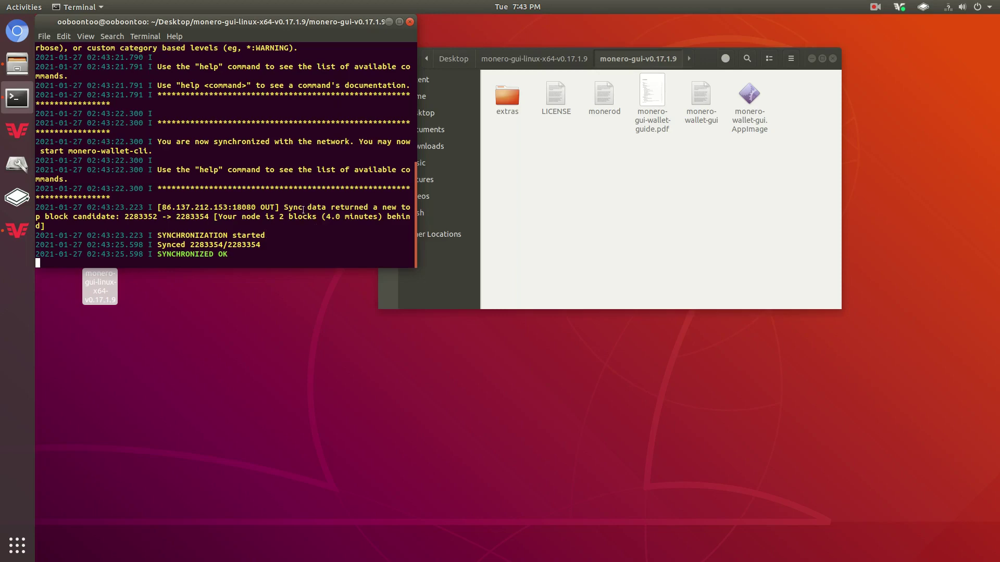
drag(334, 36, 375, 124)
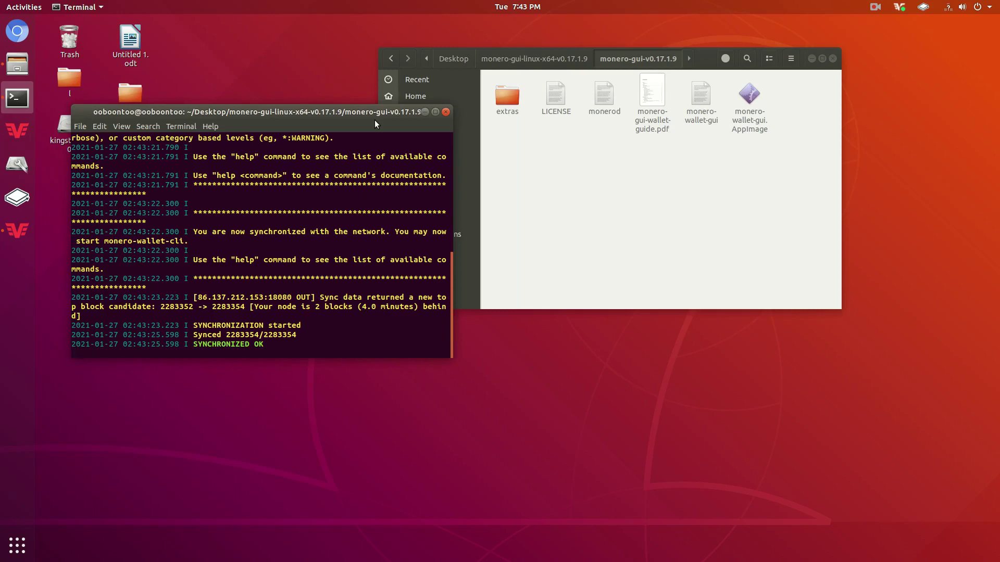
drag(375, 124, 376, 99)
scroll(281, 249, up, 5)
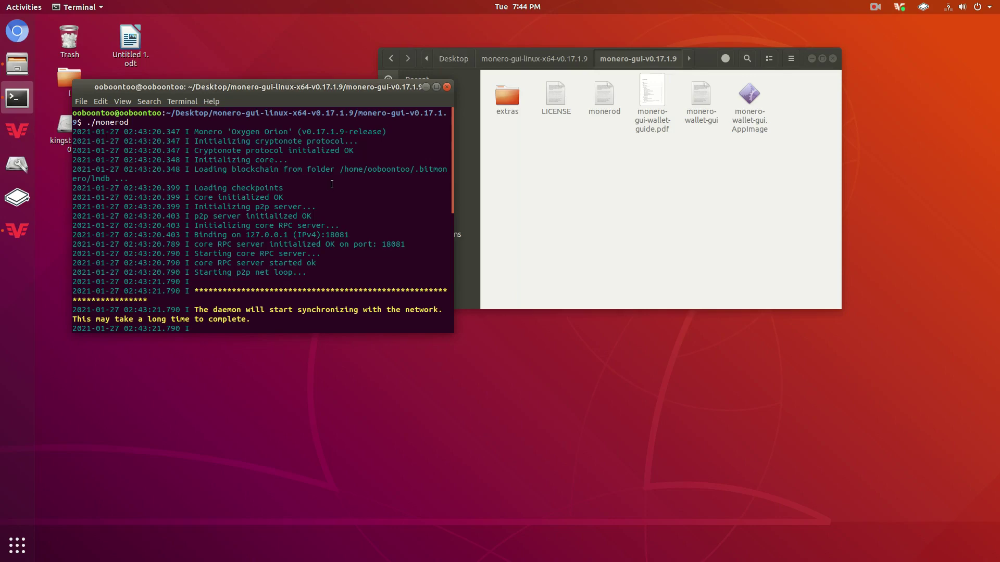
scroll(330, 185, down, 8)
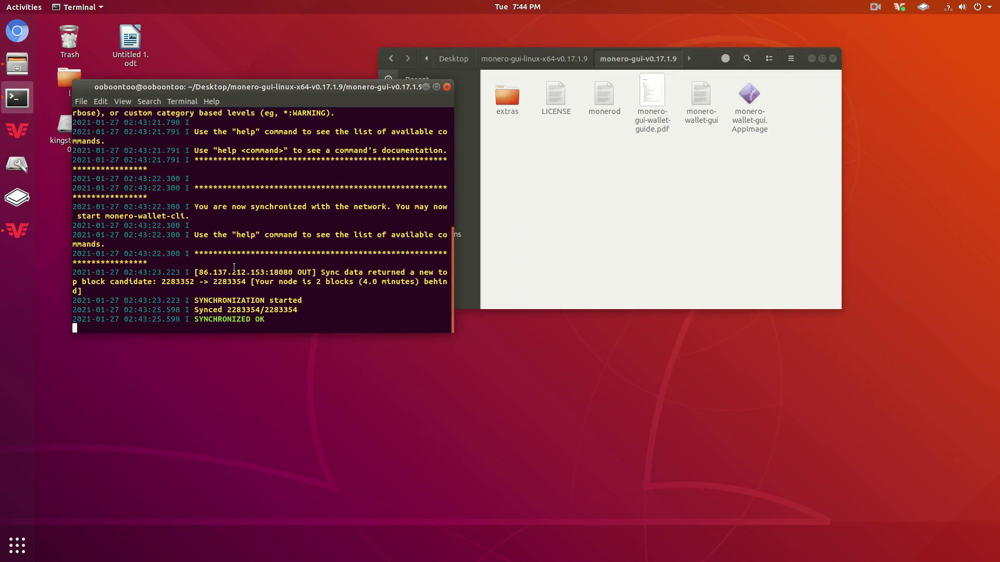
drag(292, 89, 293, 87)
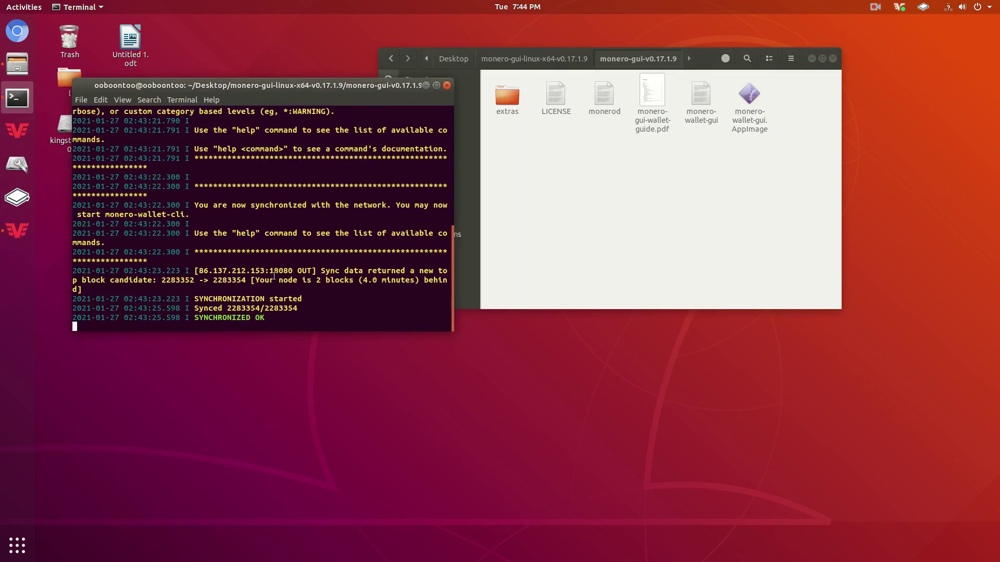
scroll(274, 276, up, 8)
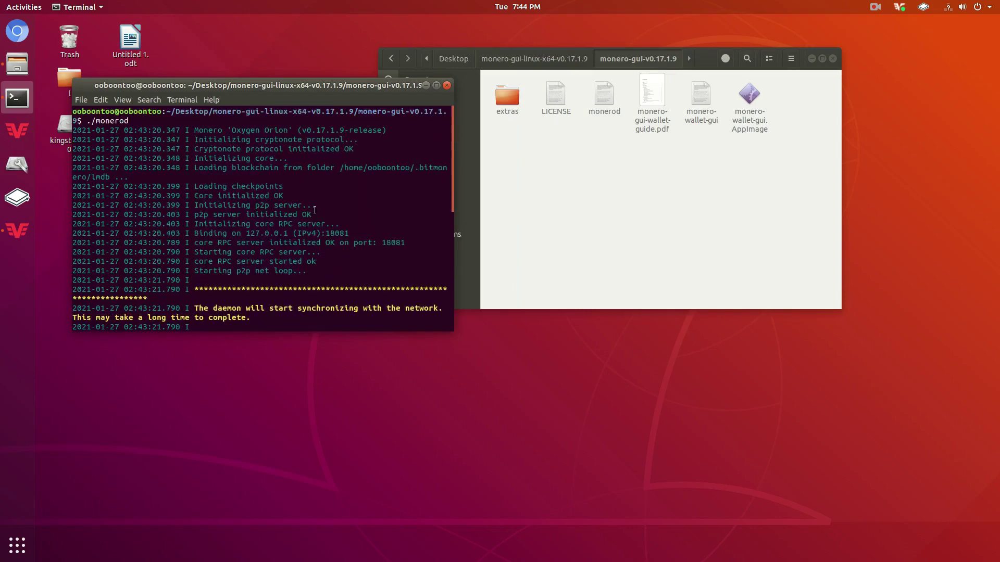
drag(334, 93, 263, 206)
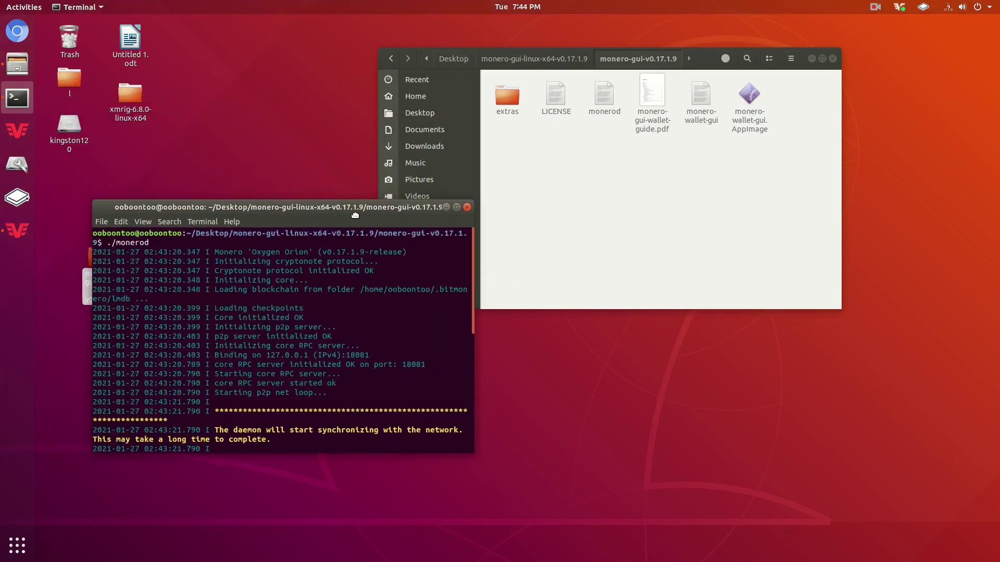
click(589, 242)
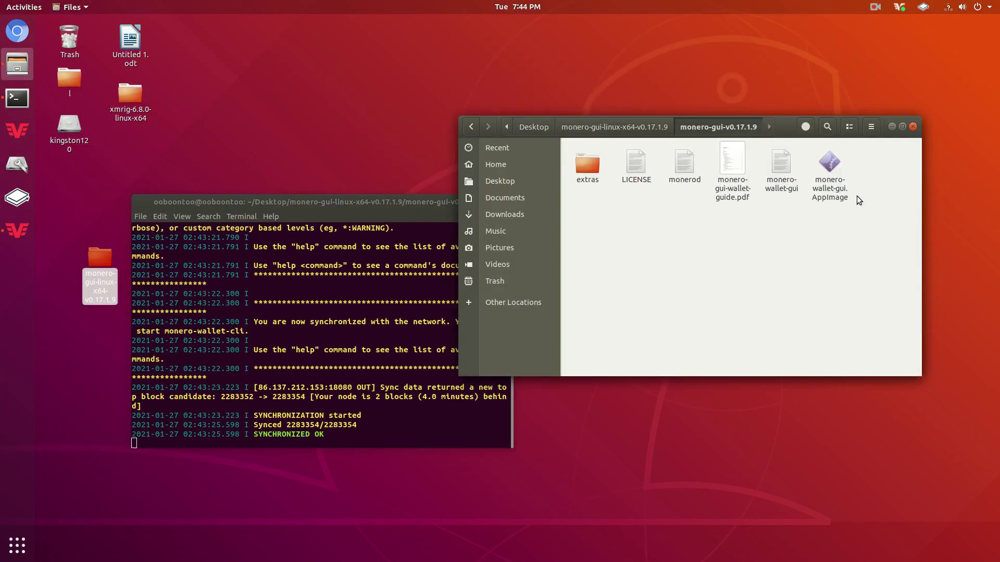
Launch monero-wallet-gui.AppImage, choose Advanced mode and start creating a new wallet.
click(833, 165)
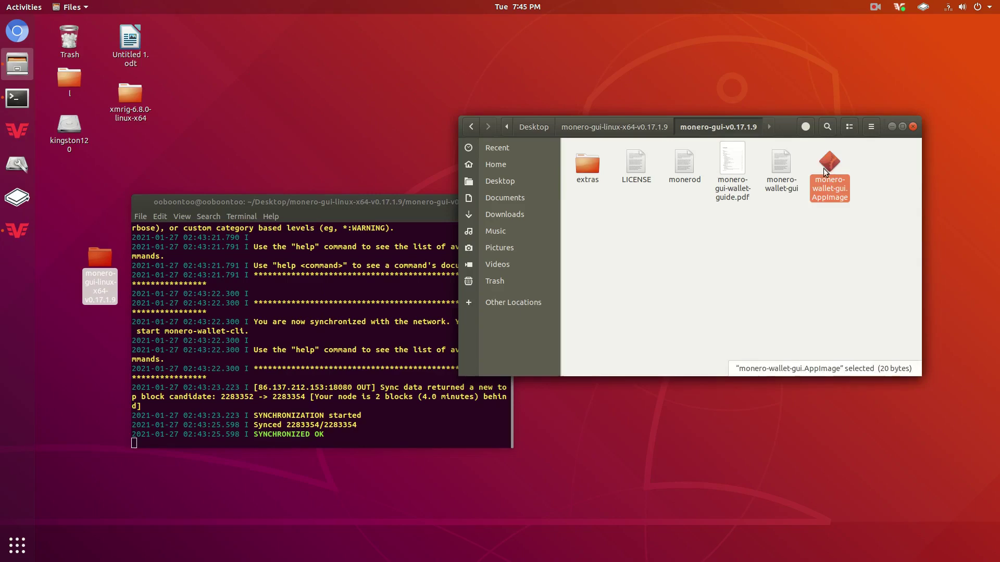
double_click(829, 165)
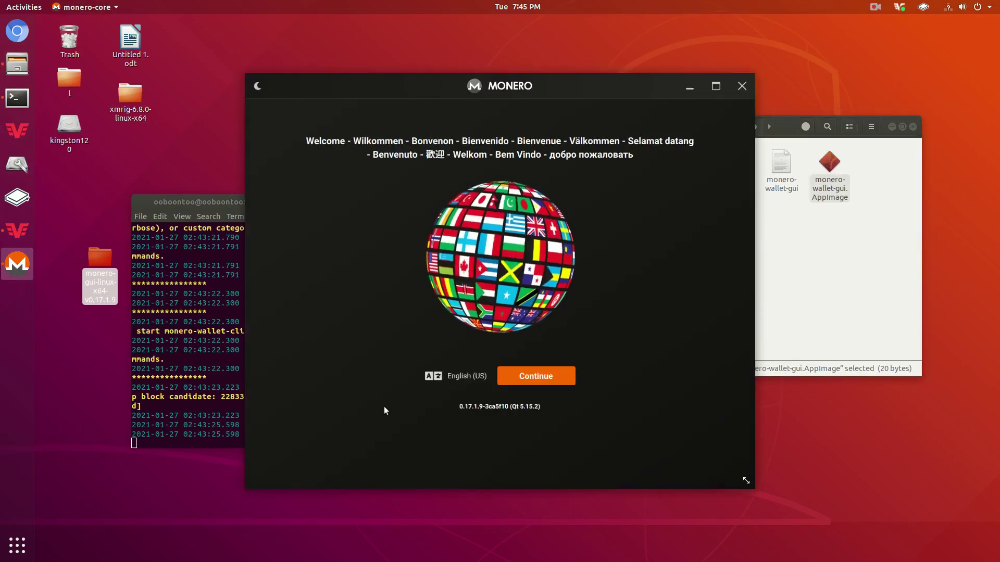
click(535, 376)
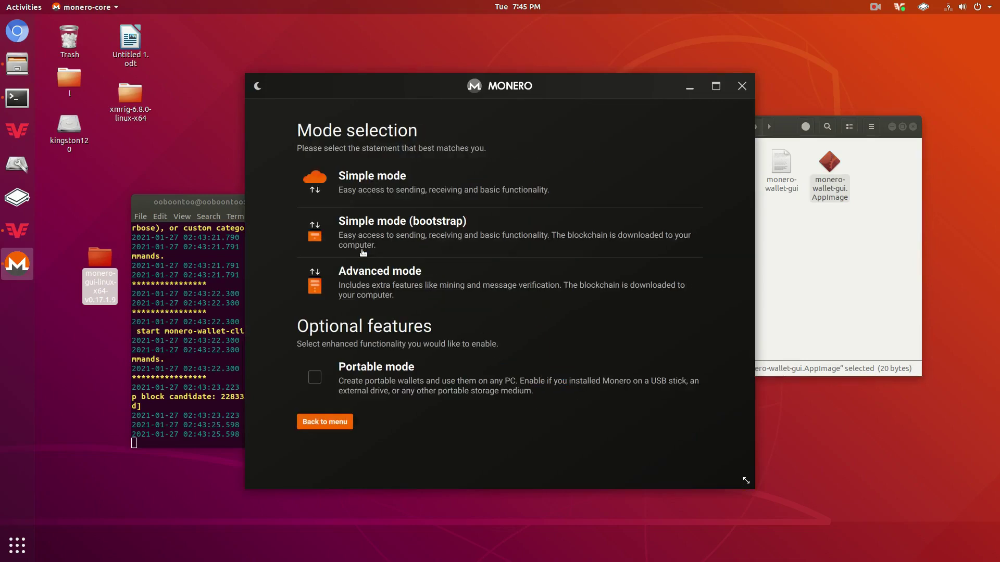
click(376, 284)
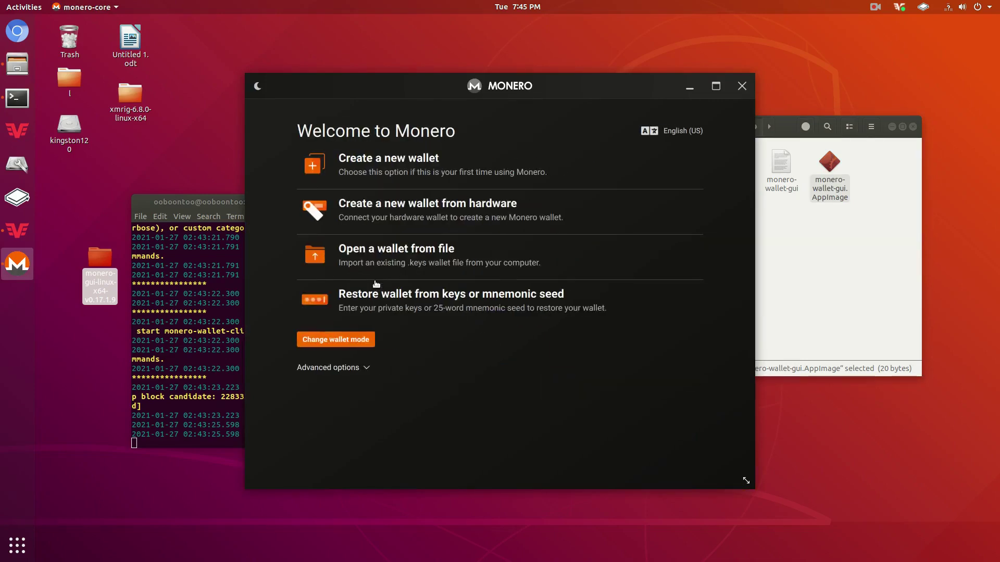
click(396, 168)
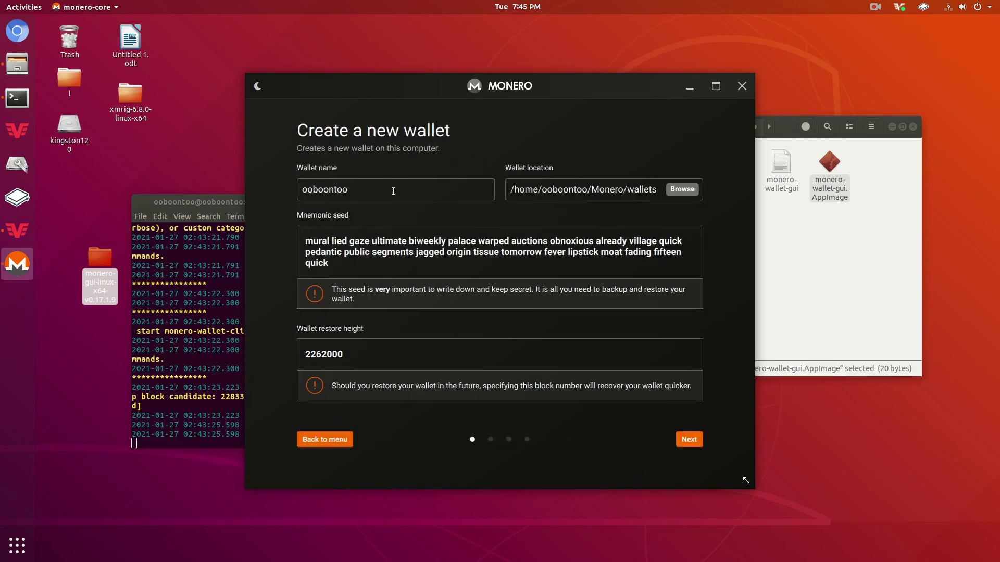
double_click(389, 185)
text(test)
drag(388, 261, 282, 229)
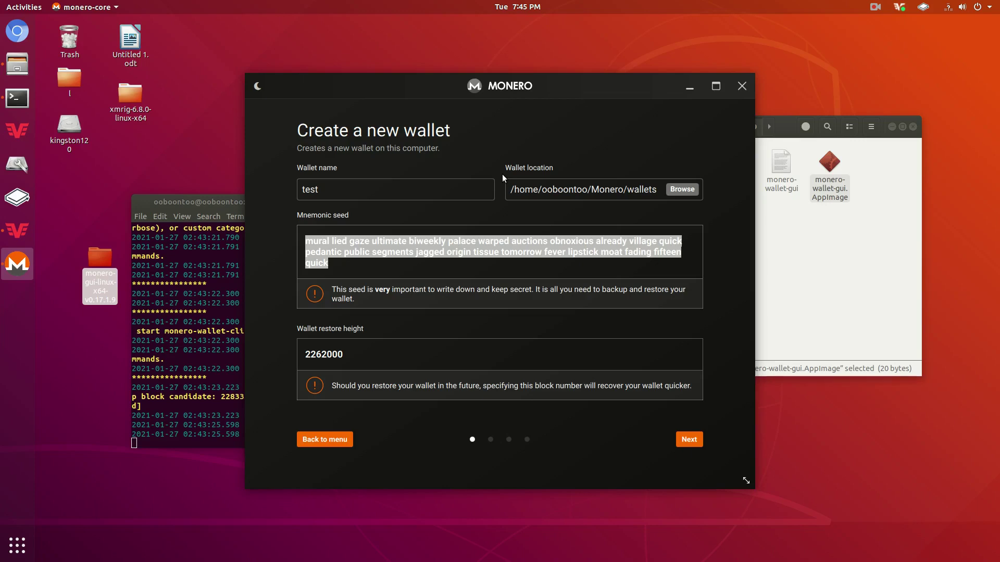
click(441, 271)
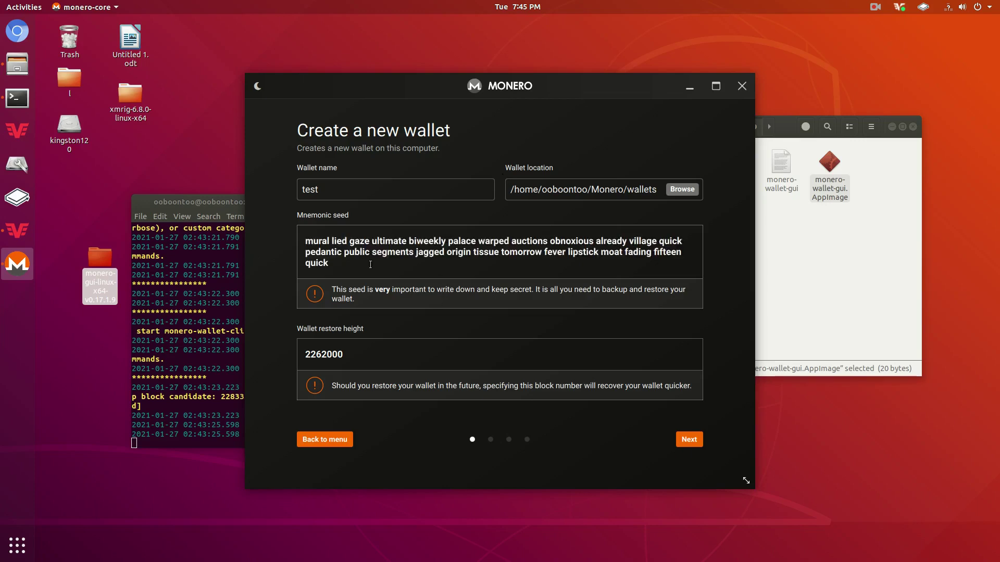
drag(396, 268, 287, 242)
click(342, 273)
drag(342, 273, 327, 222)
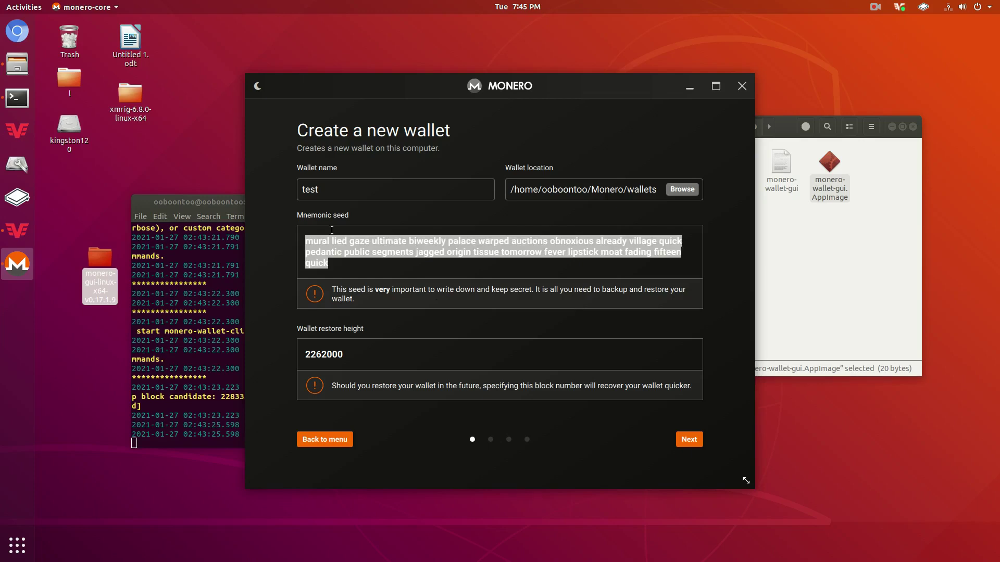
click(325, 247)
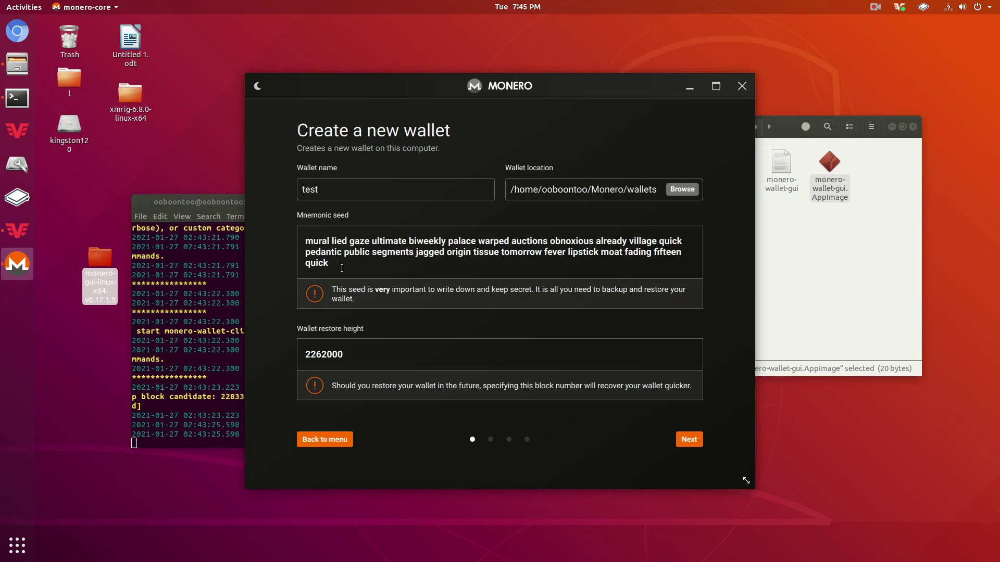
triple_click(342, 267)
click(329, 274)
triple_click(317, 240)
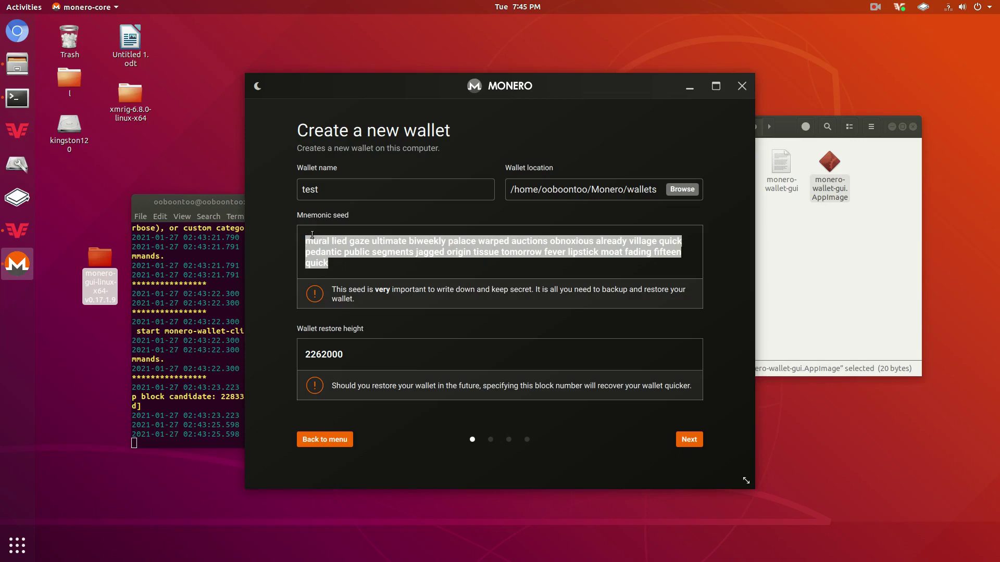
click(313, 263)
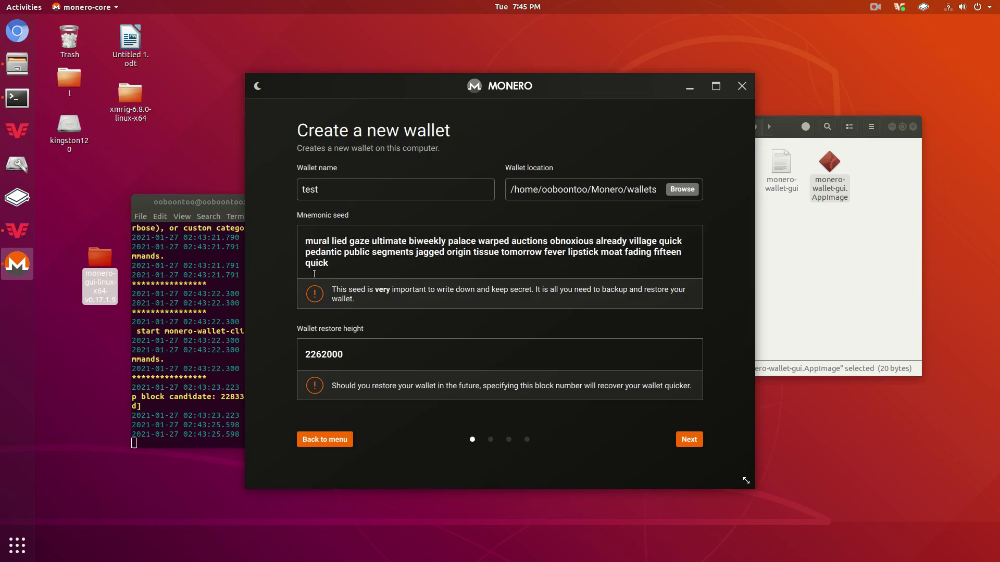
triple_click(324, 254)
click(316, 254)
triple_click(341, 259)
click(326, 236)
drag(329, 263, 290, 250)
click(300, 242)
drag(359, 344, 313, 350)
Place the wallet and terminal windows side by side and inspect the restore height field.
drag(458, 95, 644, 62)
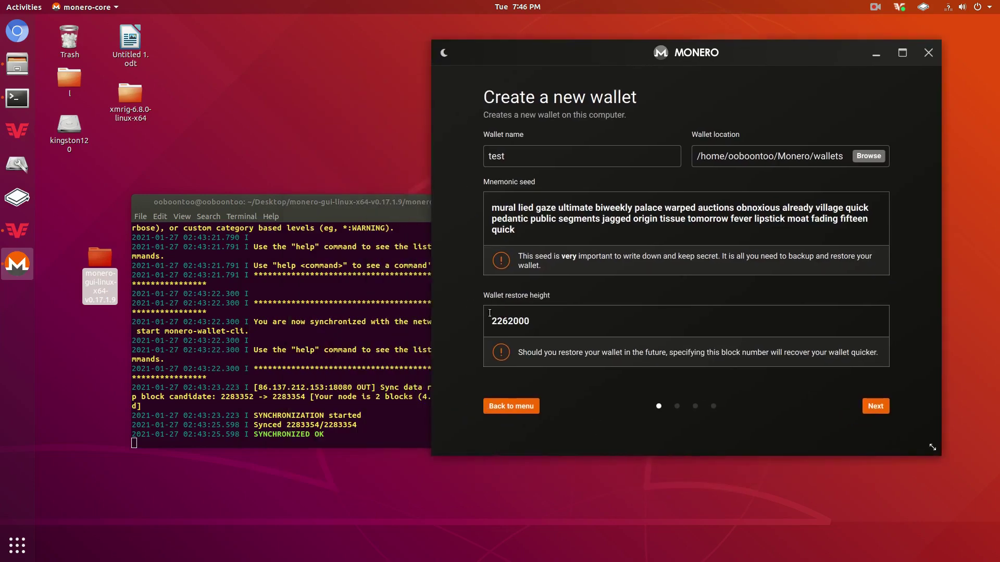
drag(377, 209, 265, 245)
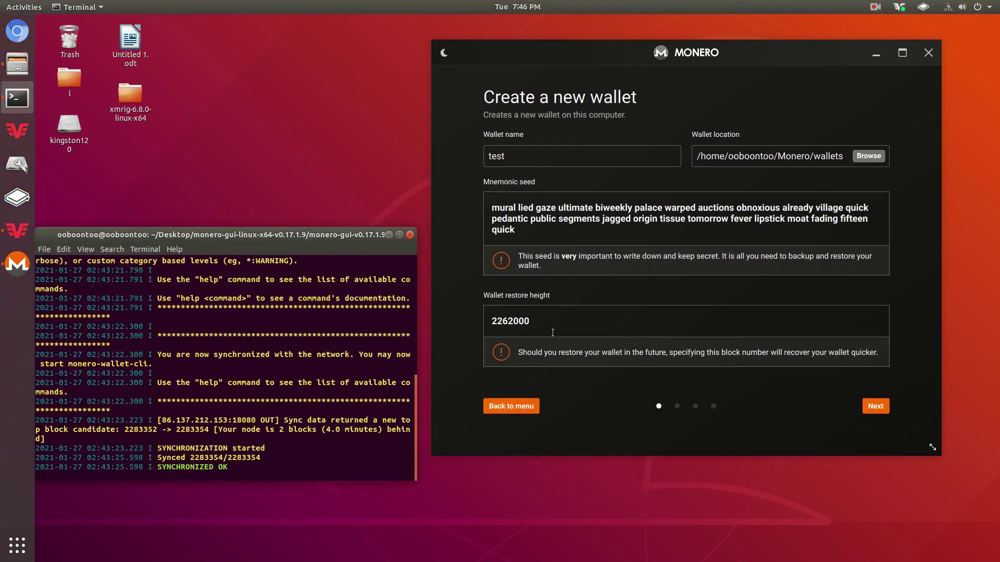
click(494, 318)
key(End)
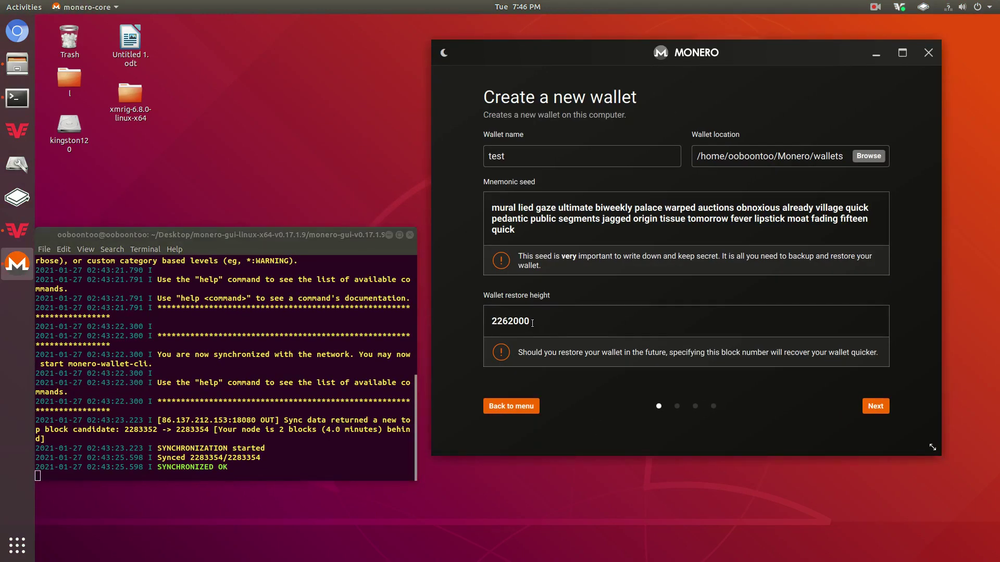
key(shift+Left)
key(shift+Left)
key(shift+Left)
key(shift+Left)
key(shift+Left)
key(shift+Left)
key(shift+Left)
click(504, 332)
Leave the restore height at 2262000 and continue to the password step.
drag(530, 318, 492, 321)
click(529, 318)
double_click(529, 318)
click(499, 311)
double_click(495, 310)
click(506, 315)
drag(550, 317, 495, 322)
click(494, 319)
click(495, 322)
drag(530, 320, 489, 319)
click(490, 319)
drag(554, 332, 456, 331)
click(456, 331)
double_click(533, 316)
click(541, 319)
drag(541, 319, 467, 323)
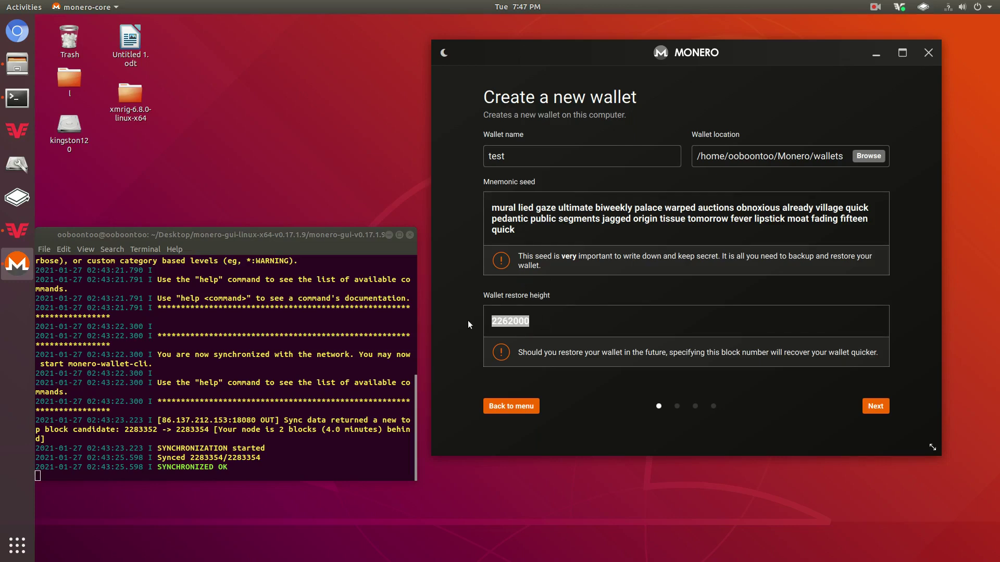
click(584, 319)
click(876, 407)
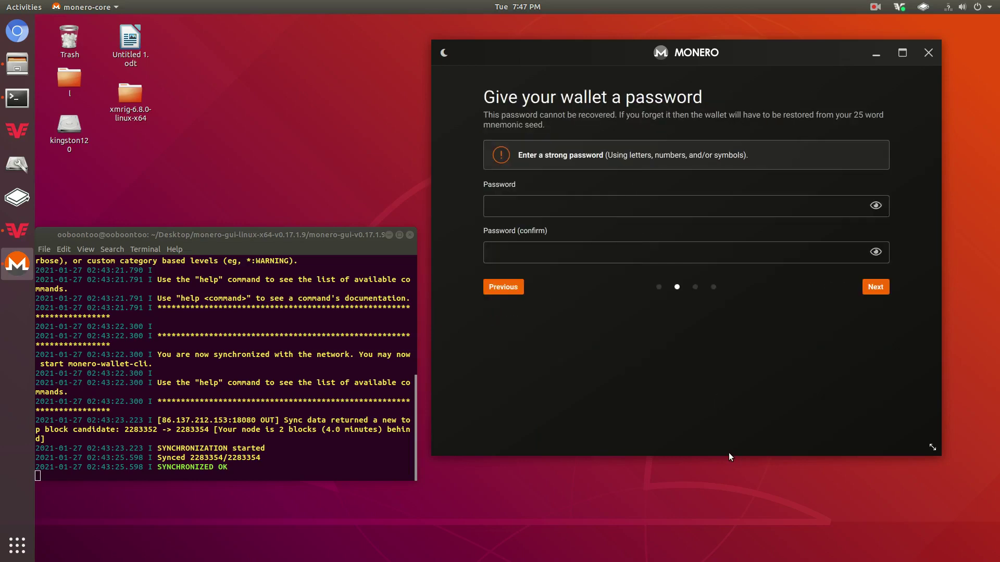
Enter and confirm a wallet password, then advance to the daemon settings.
click(552, 207)
text(********)
click(875, 289)
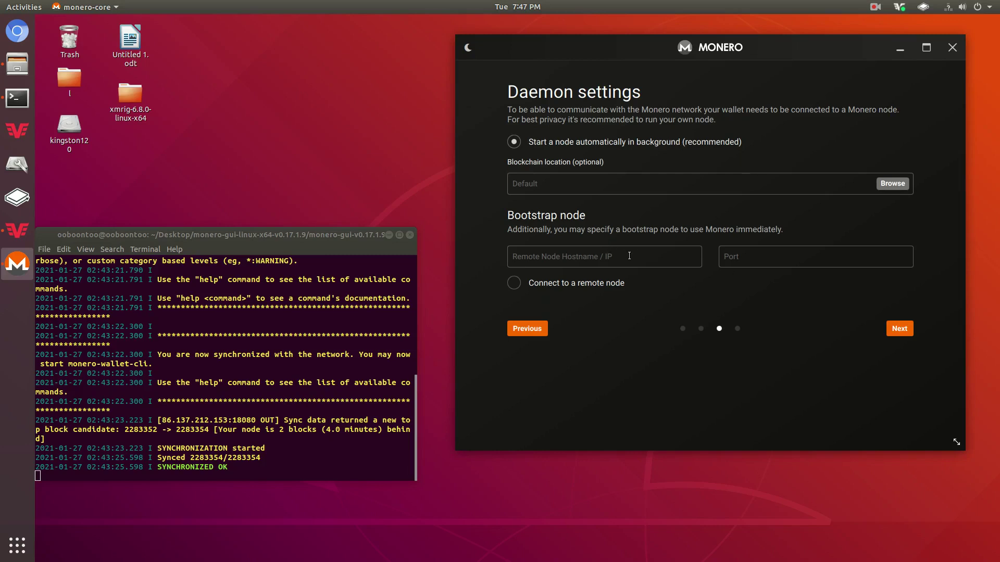
Keep the automatic background local node, leave the bootstrap node empty, and continue to the summary.
drag(190, 235, 224, 214)
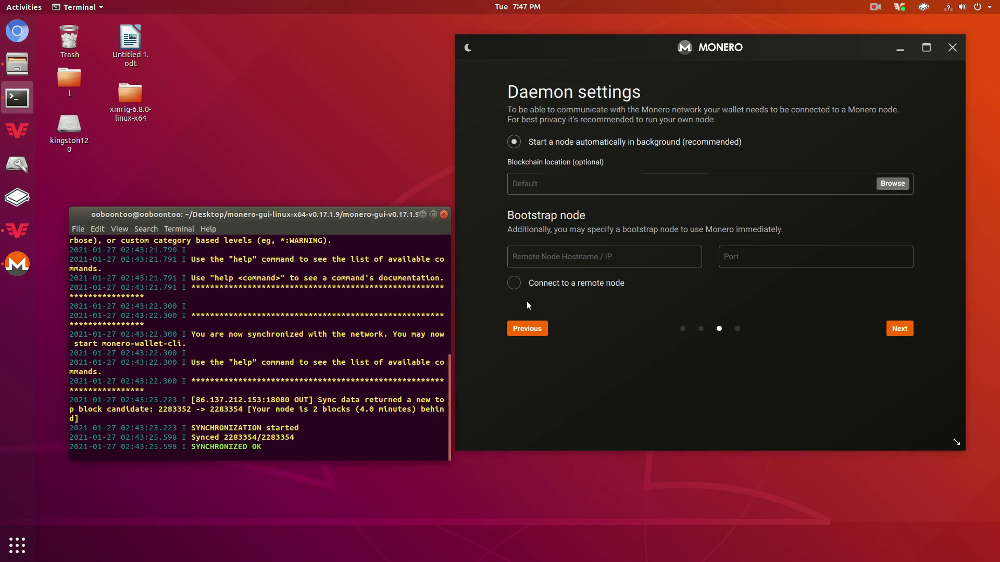
click(559, 257)
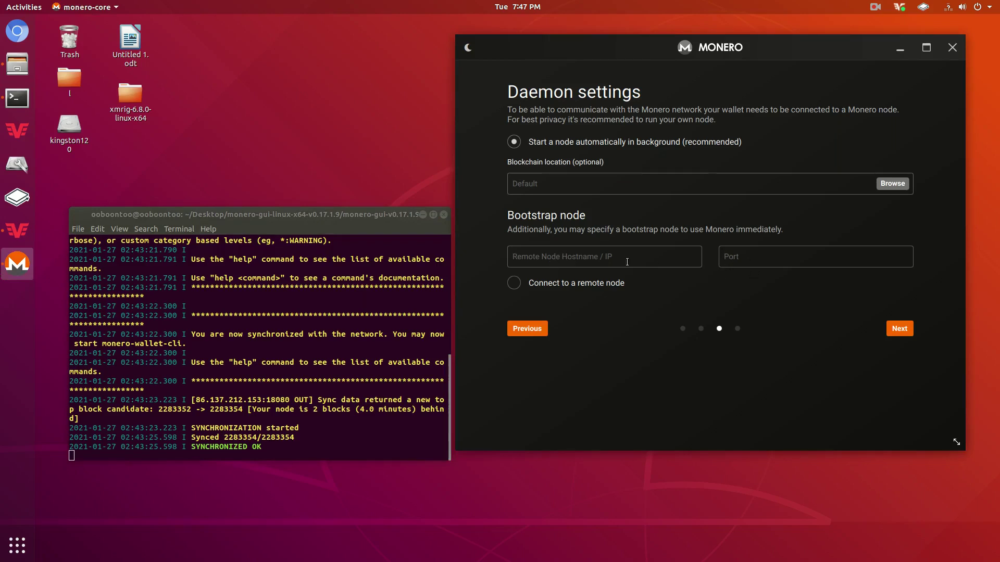
click(750, 256)
drag(270, 220, 263, 189)
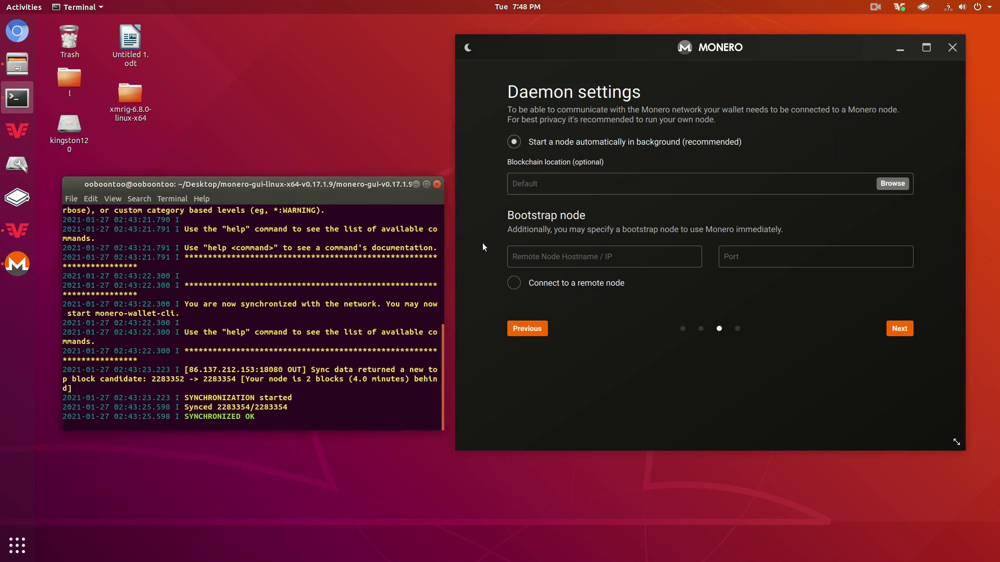
click(556, 255)
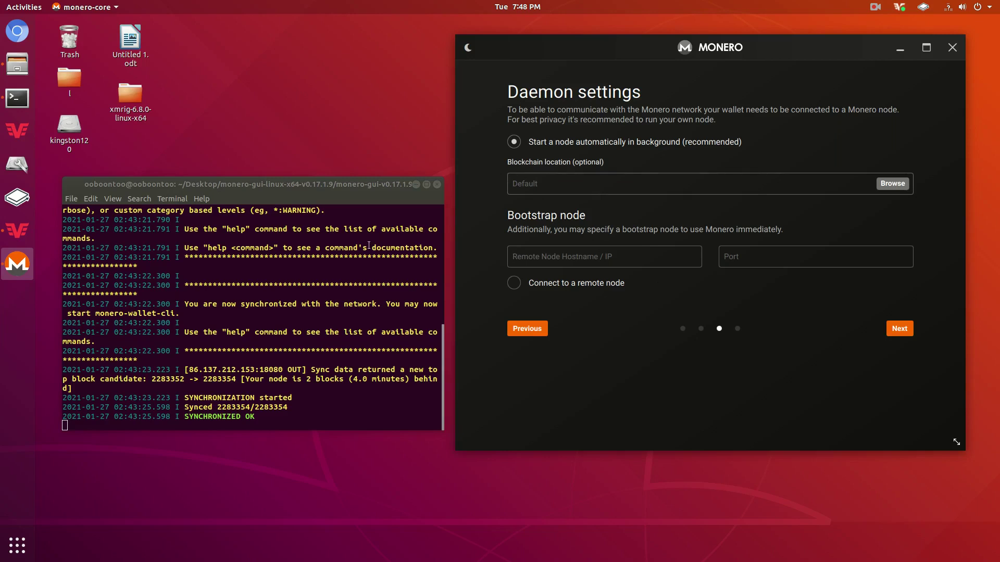
drag(332, 195, 327, 196)
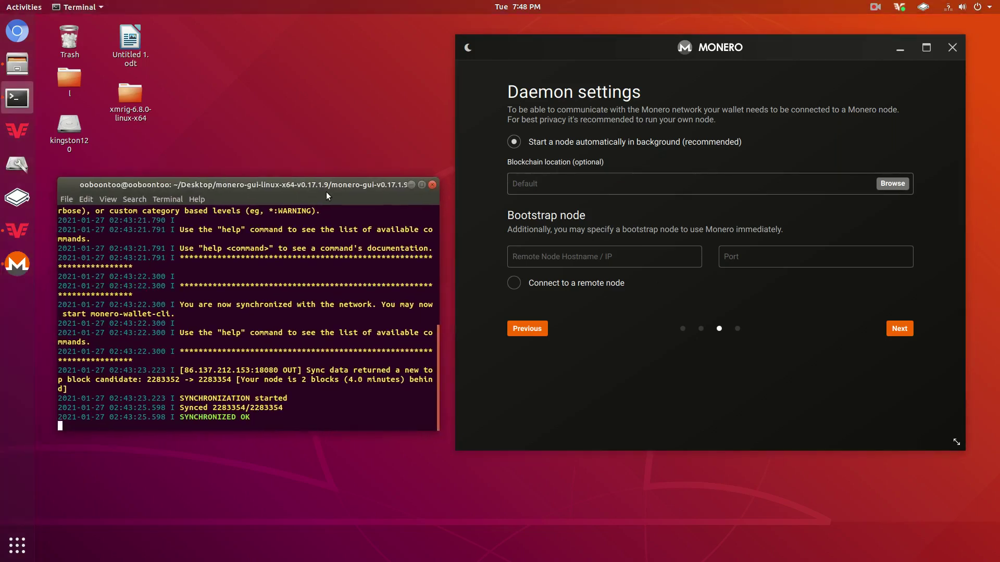
click(895, 329)
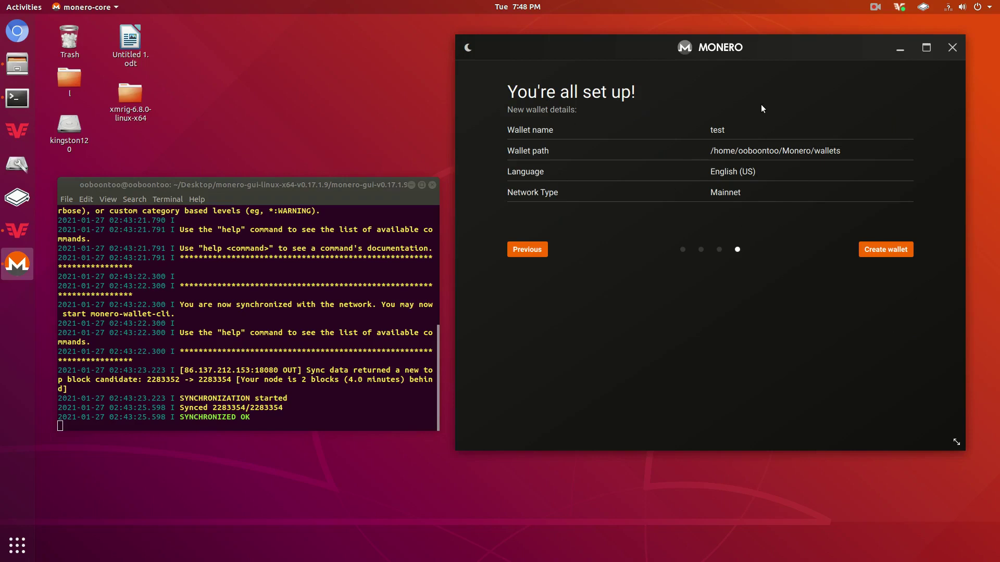
Create the wallet 'test' and open it by entering the wallet password.
key(Return)
text(test)
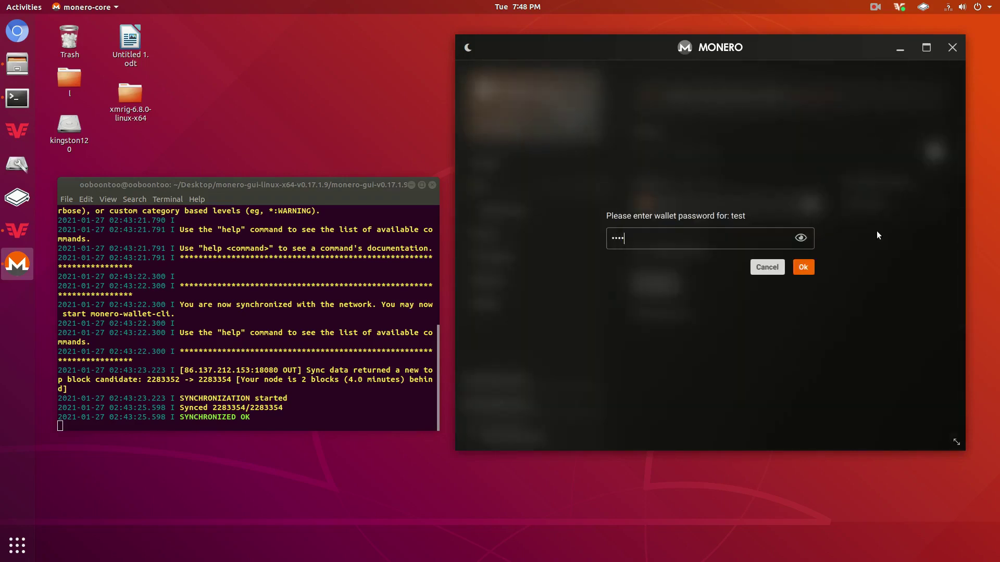
key(Return)
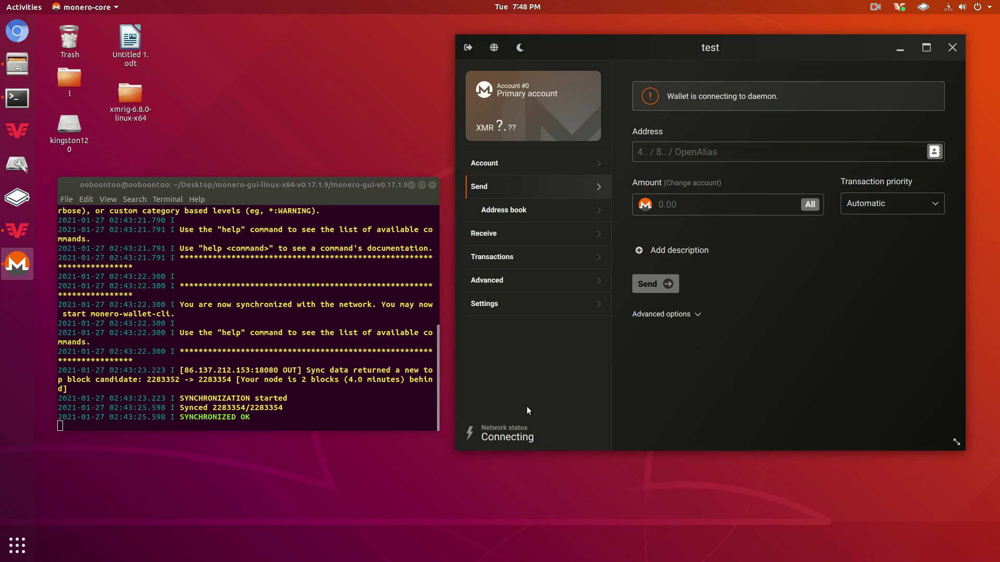
Show the receiving addresses, copy the primary address, and begin a new subaddress.
click(506, 234)
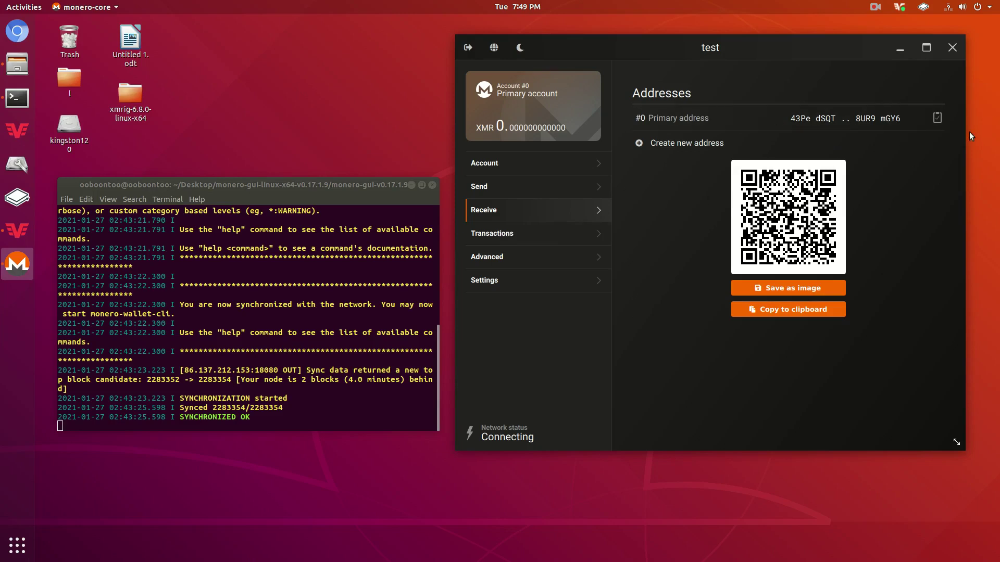
click(936, 118)
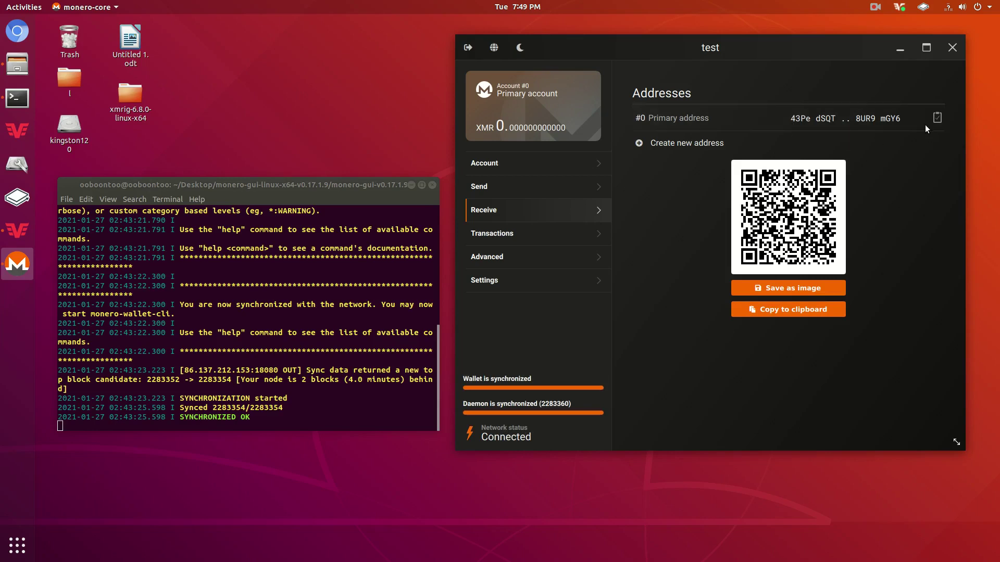
click(703, 143)
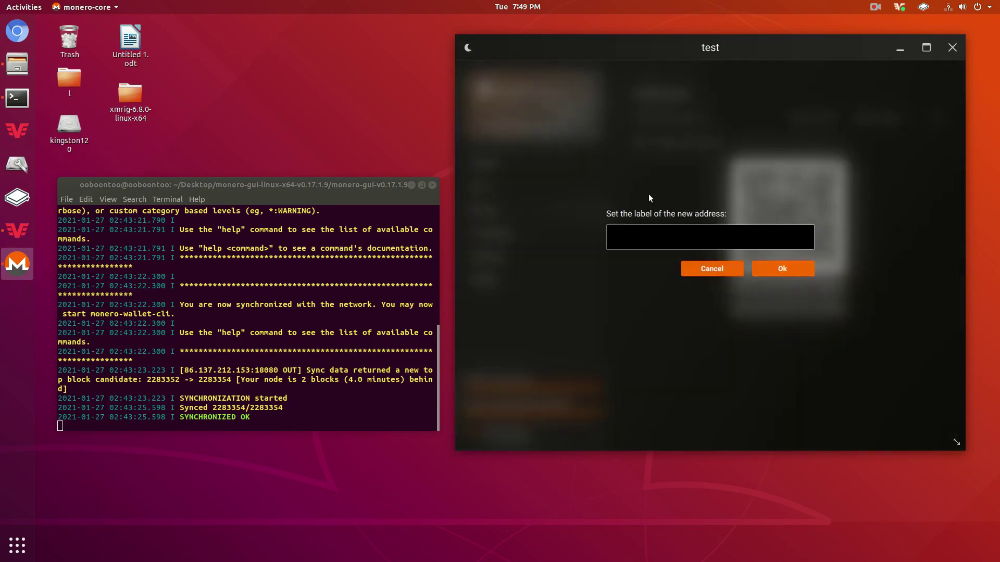
Add a new subaddress labelled 'help'.
click(729, 275)
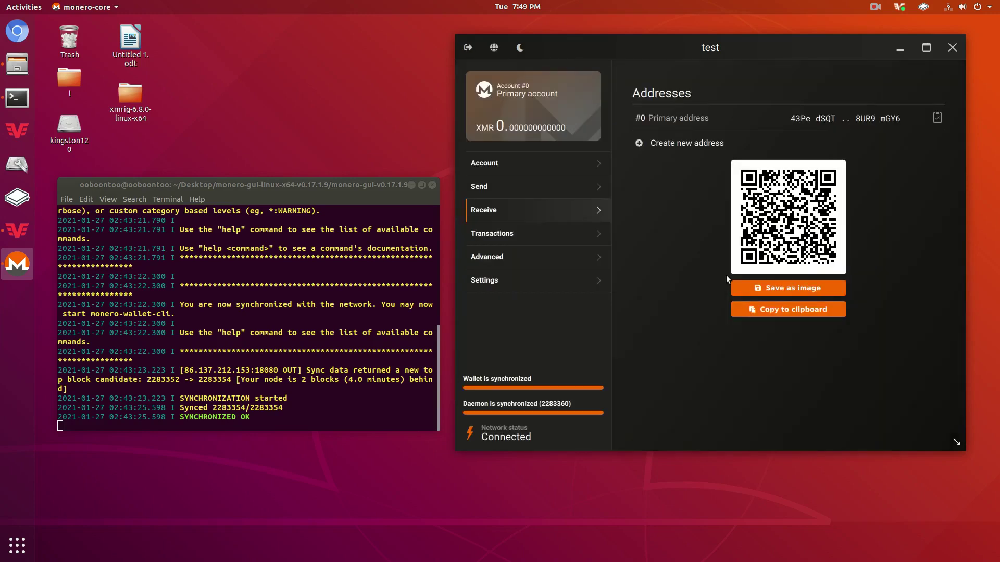
click(689, 145)
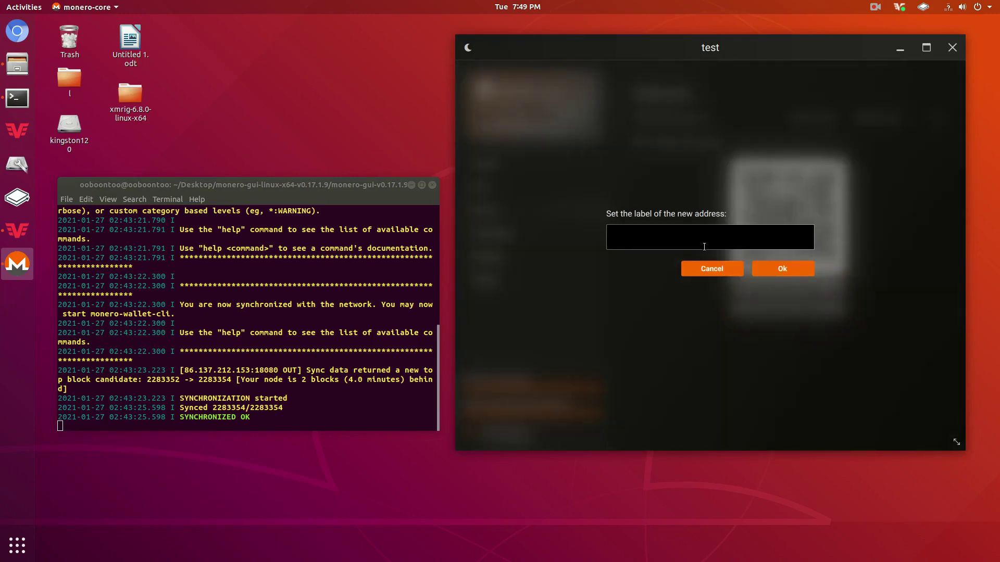
text(N)
key(BackSpace)
text(help)
key(Return)
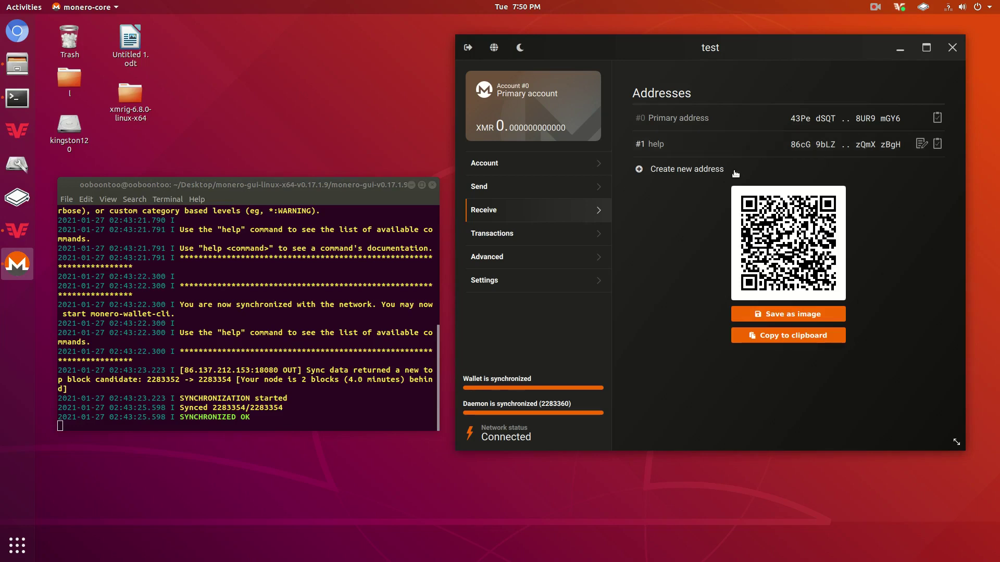
Add another subaddress labelled '3'.
click(723, 172)
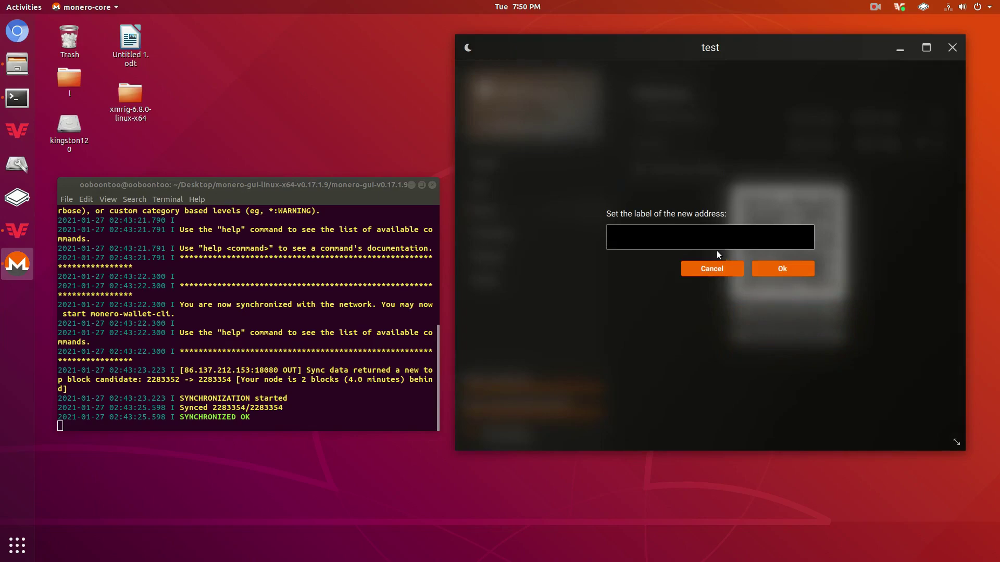
click(714, 265)
click(685, 198)
text(3)
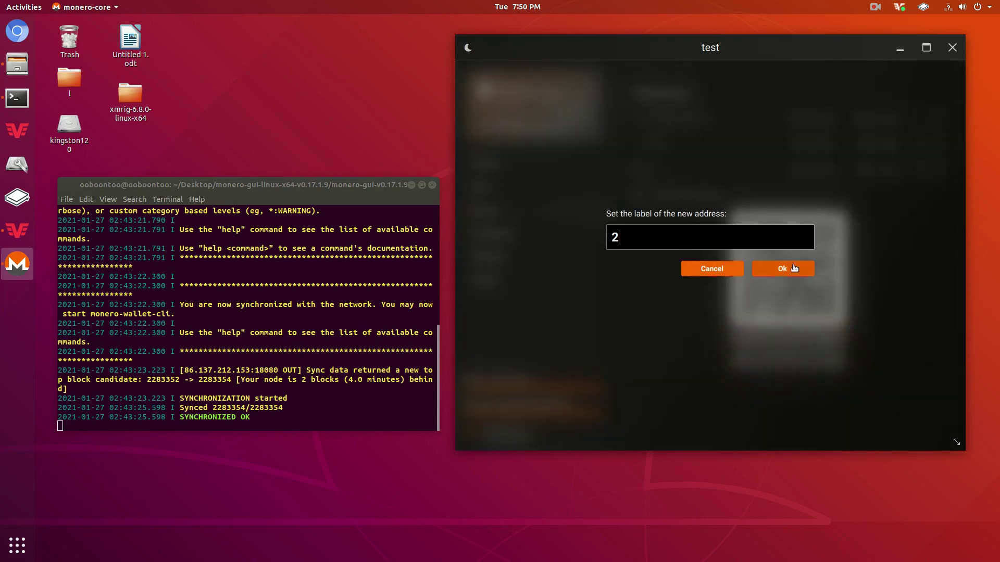
click(781, 269)
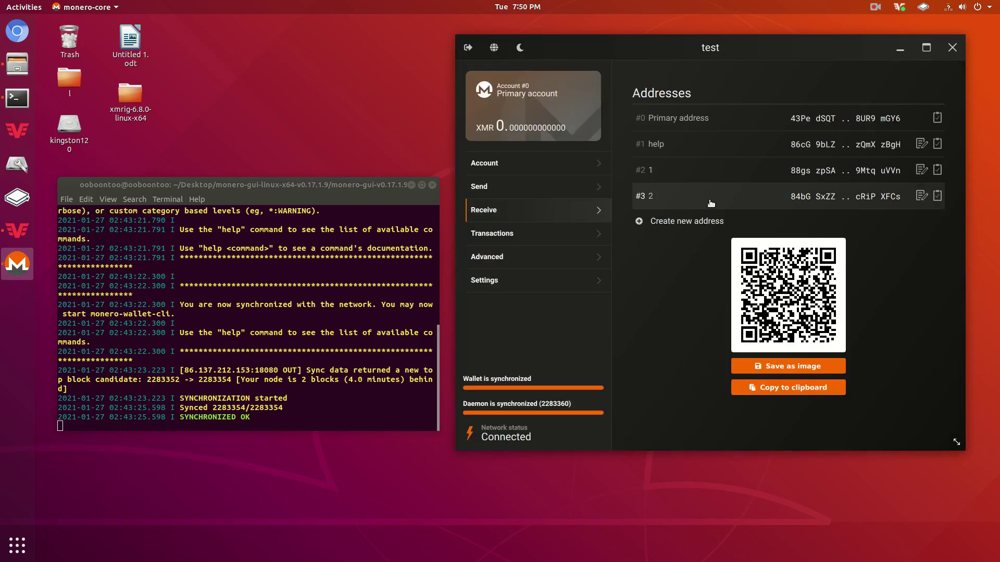
click(550, 192)
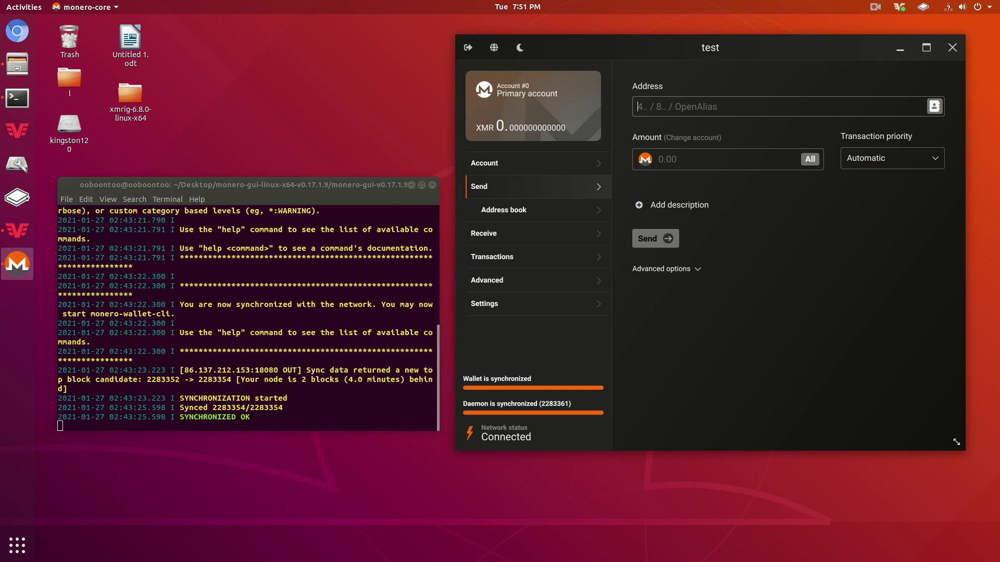
Check the transaction priority choices on the Send form, leaving it at Automatic.
click(866, 158)
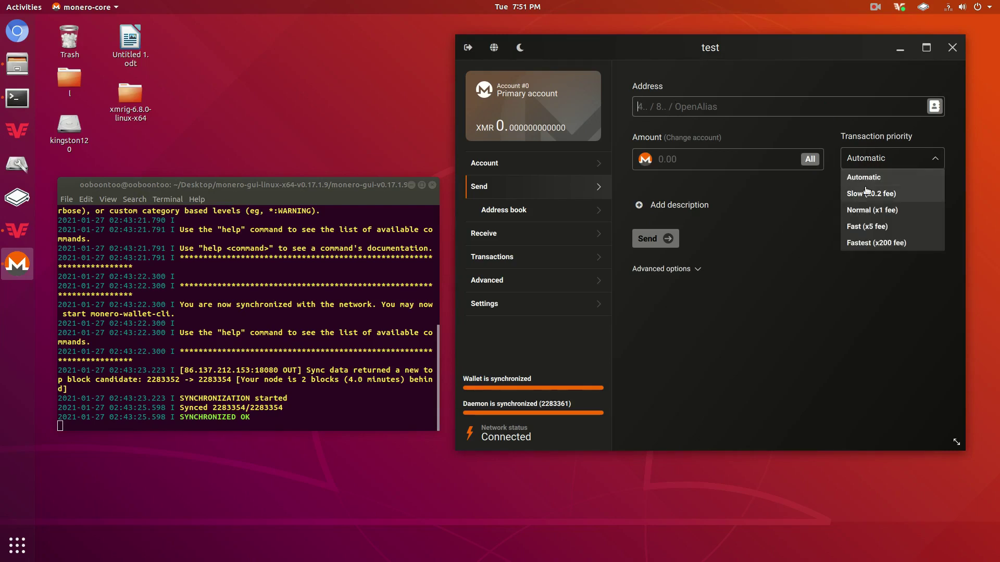
click(879, 162)
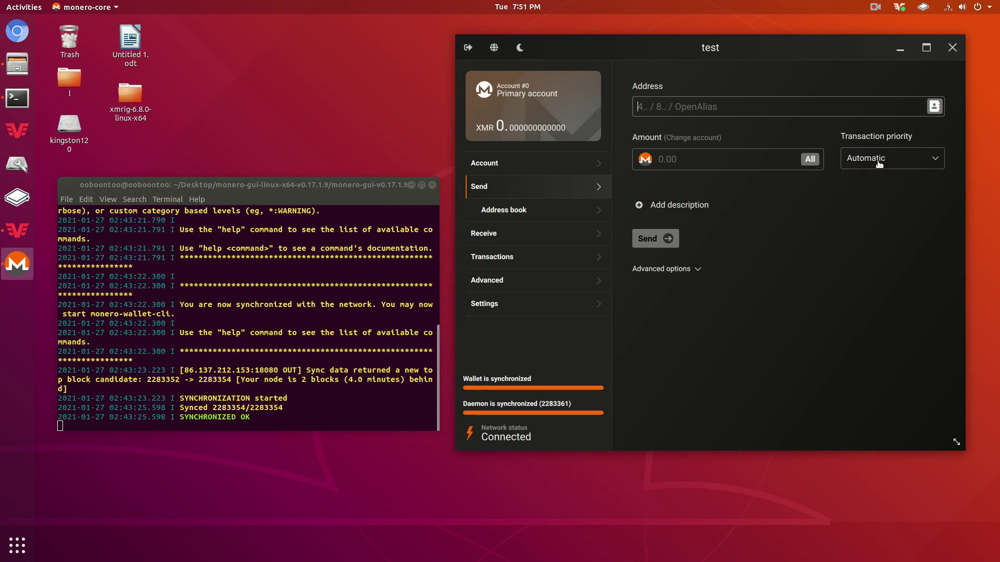
click(879, 163)
click(880, 164)
click(516, 277)
Open Advanced > Mining to show the Solo mining page with 1 CPU thread, not mining.
scroll(563, 224, down, 1)
click(505, 260)
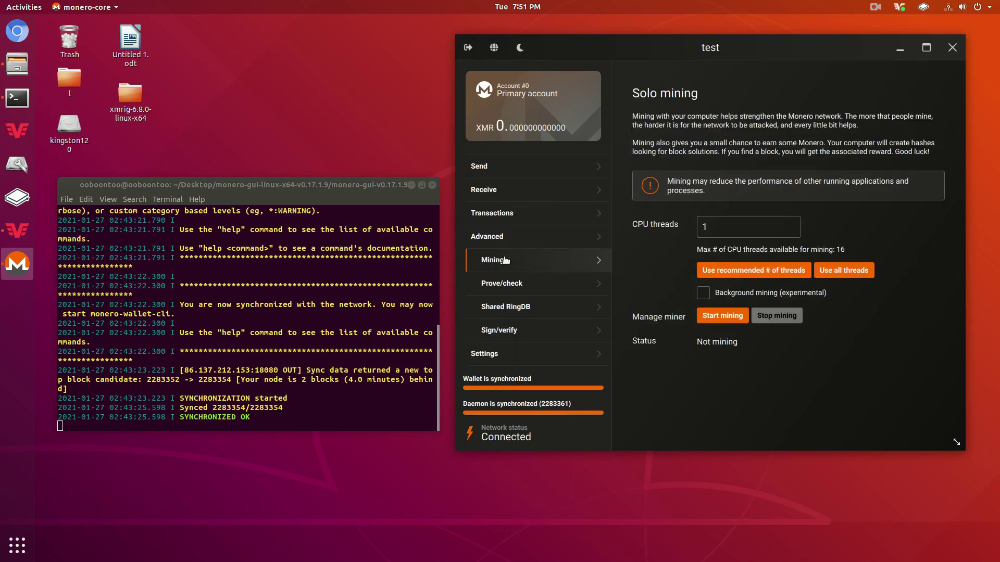
drag(774, 43, 695, 91)
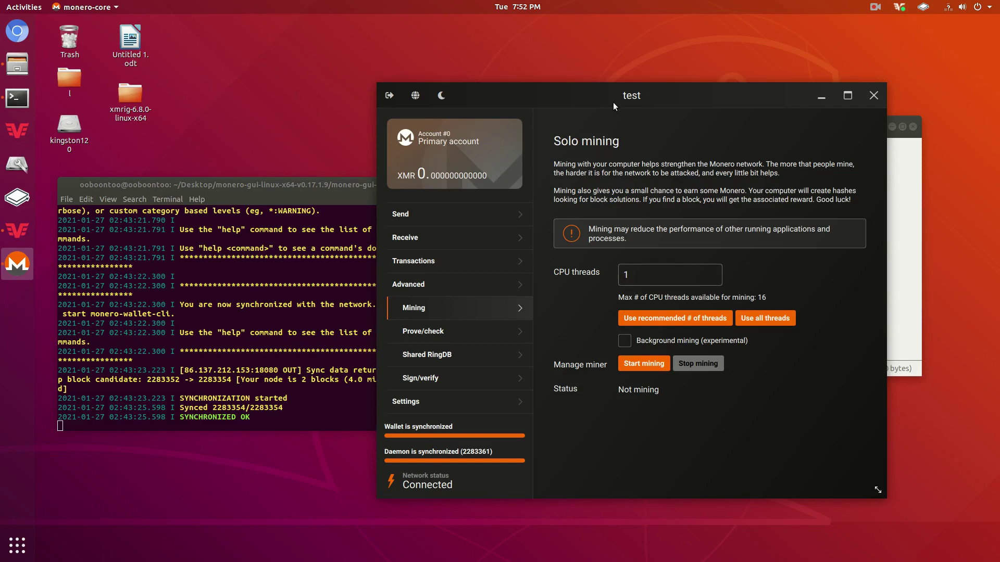
drag(614, 102, 599, 85)
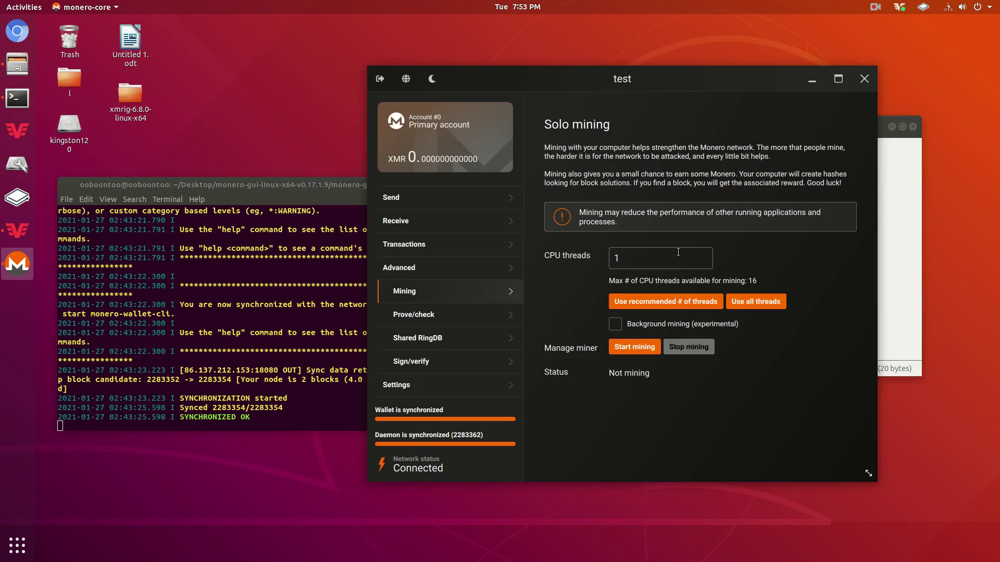
key(BackSpace)
text(4)
Start solo mining on four threads and bring the wallet in front to check the hash rate.
click(638, 350)
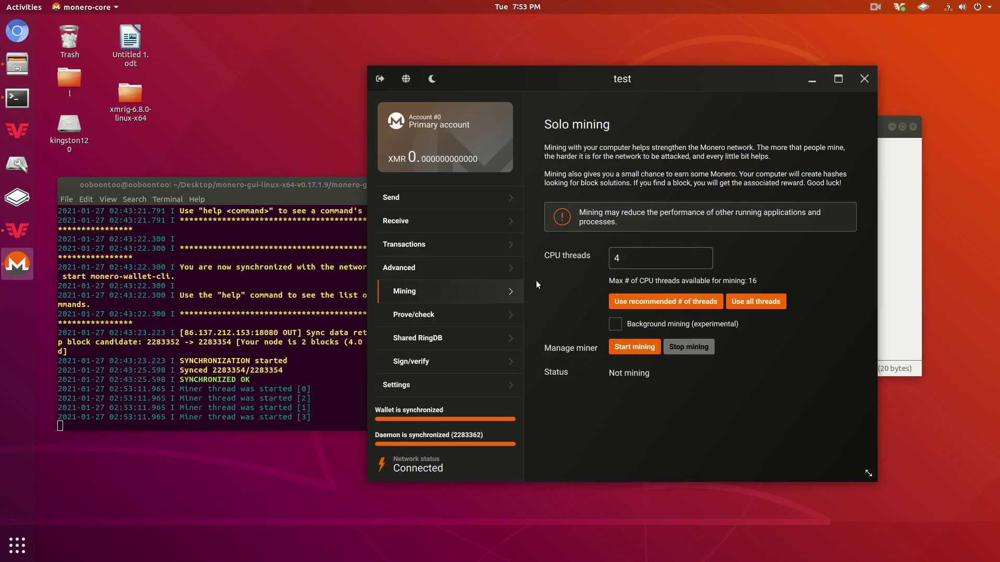
mouse_move(307, 184)
mouse_down()
mouse_move(281, 174)
mouse_move(295, 180)
mouse_up()
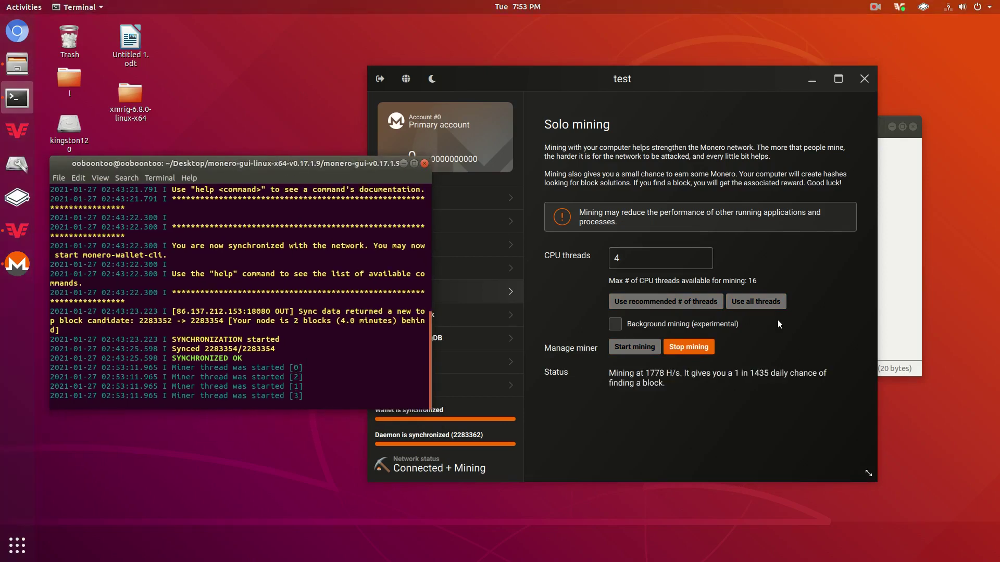
click(625, 265)
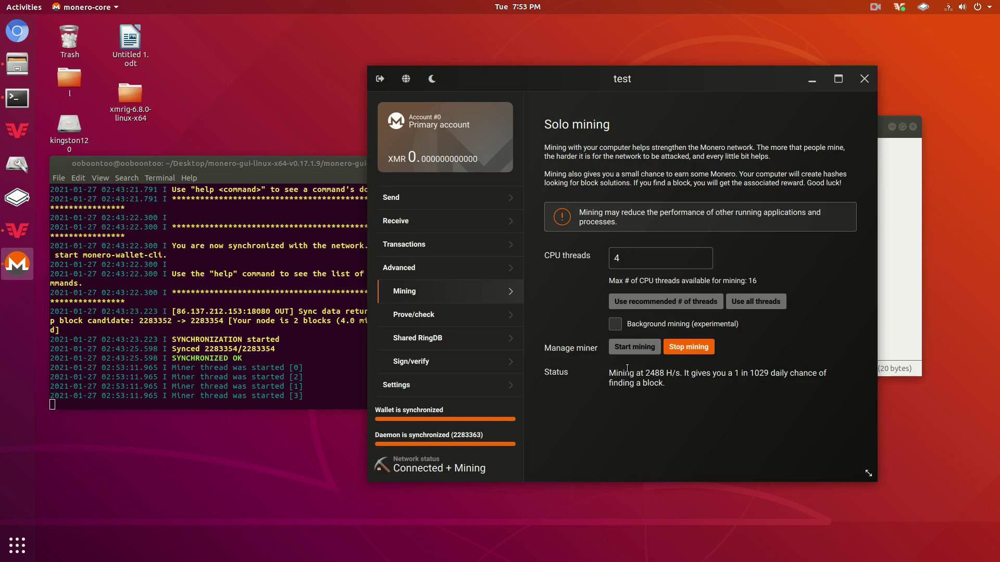
drag(644, 373, 667, 374)
drag(642, 370, 685, 371)
Browse the Shared RingDB, Prove/check and Sign/verify pages, then return to Mining.
click(452, 337)
click(452, 320)
click(452, 336)
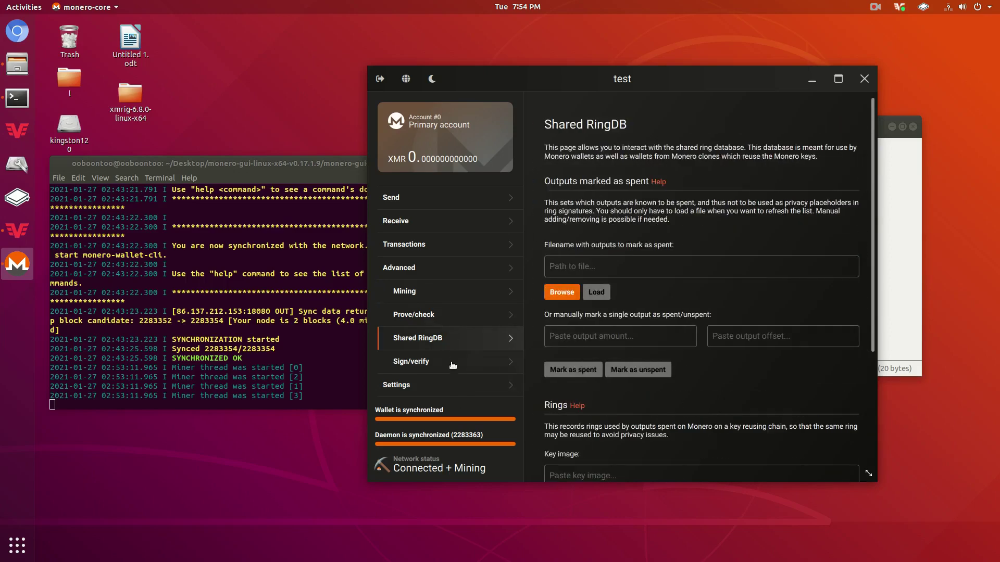
click(451, 352)
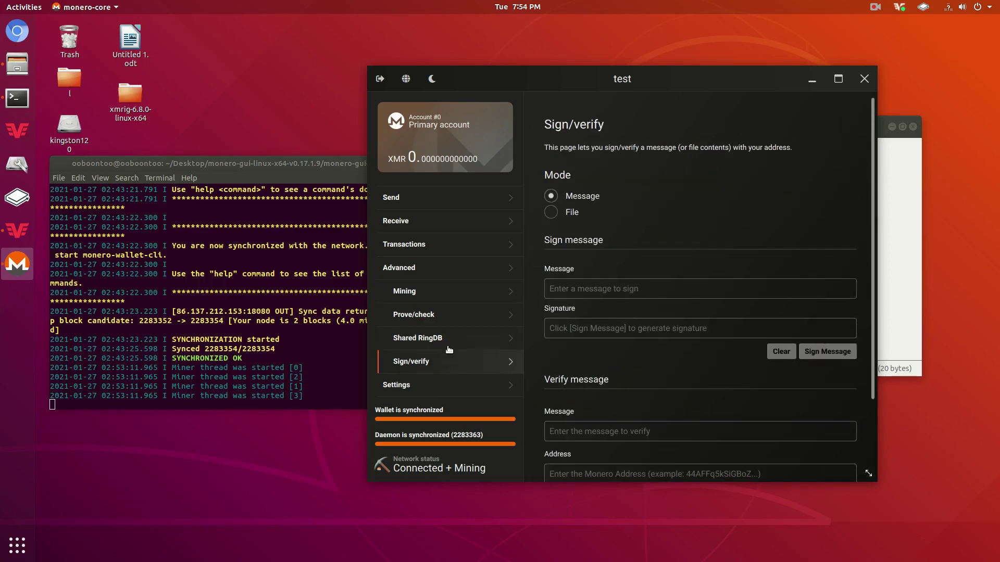
click(447, 294)
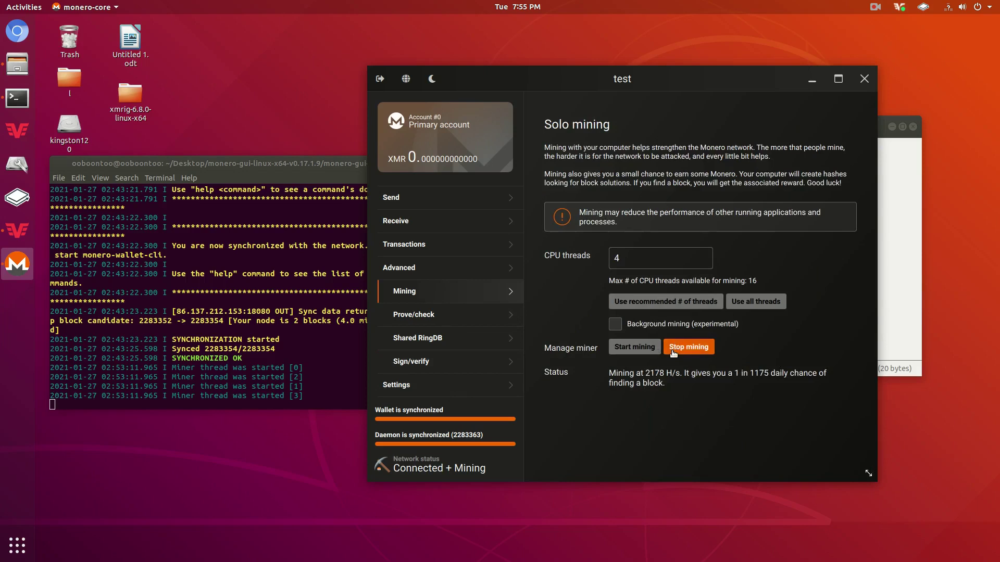
Stop mining and check the terminal log showing four miner threads stopped.
click(688, 347)
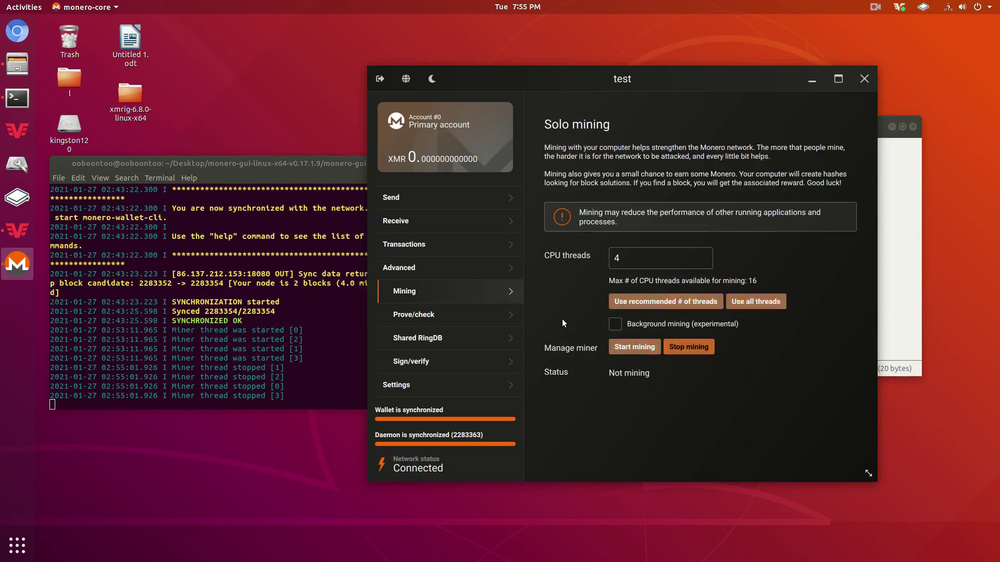
click(317, 392)
drag(318, 392, 118, 339)
click(312, 384)
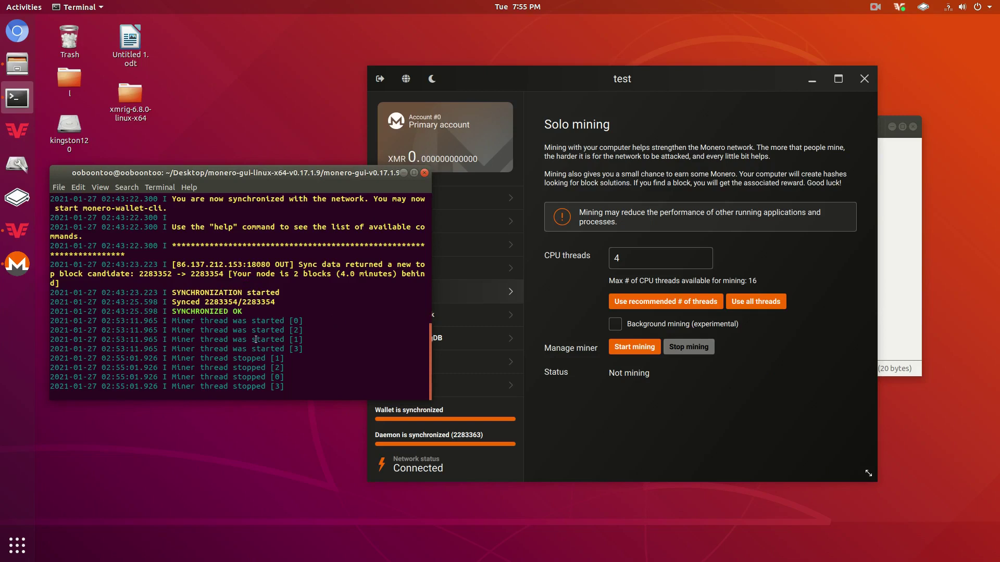
Query monerod version and status: 0.17.1.9-release, height 2283363, not mining, 1.84 GH/s.
text(version)
key(Return)
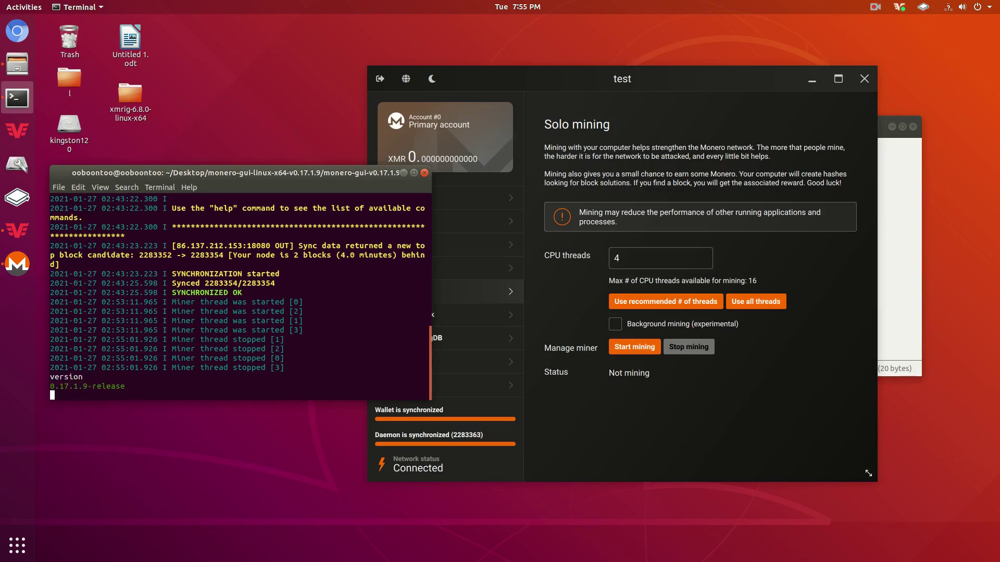
text(status)
key(Return)
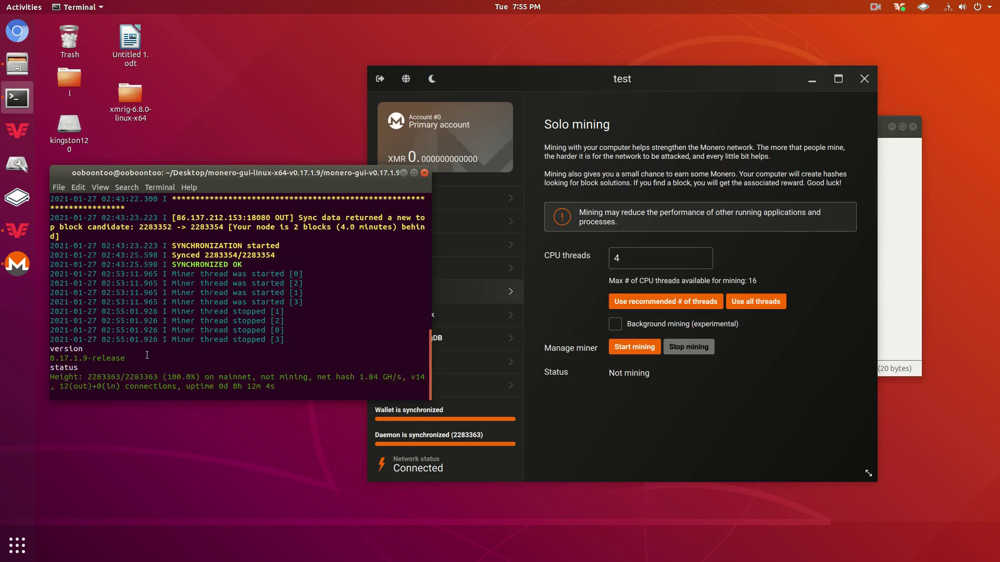
drag(167, 377, 416, 376)
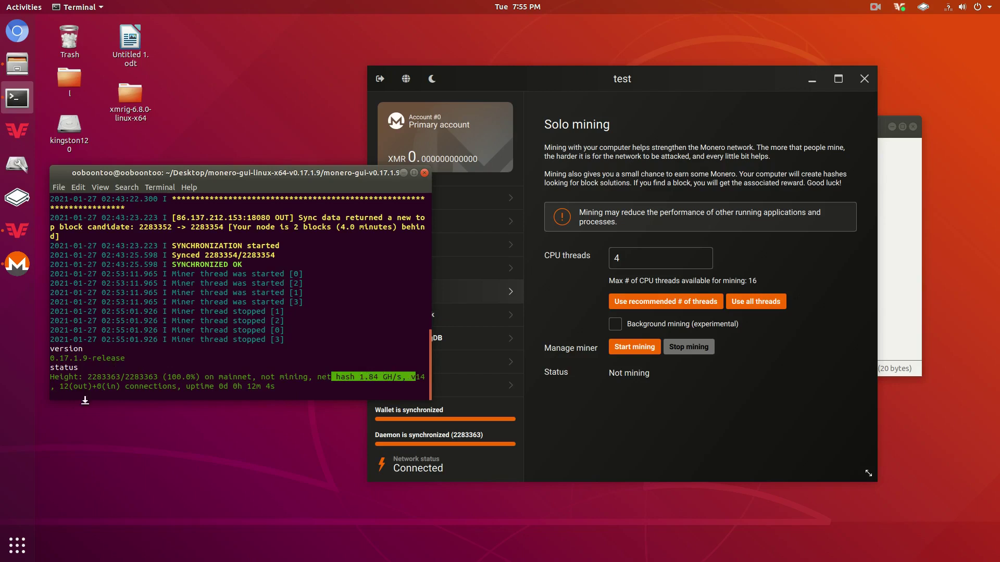
drag(69, 386, 181, 378)
In wallet Settings, reveal the seed and keys by entering the wallet password.
click(238, 379)
click(408, 381)
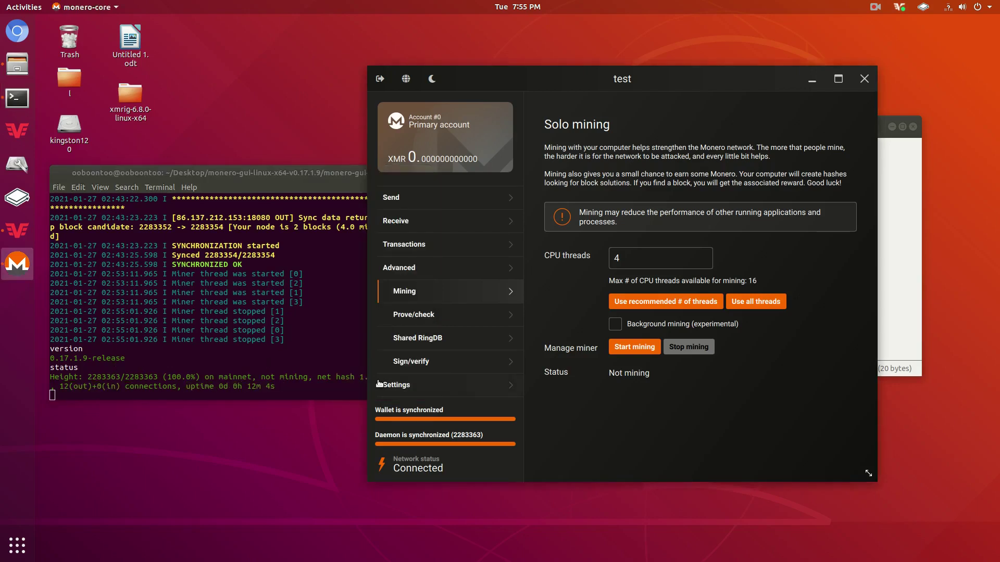
click(396, 312)
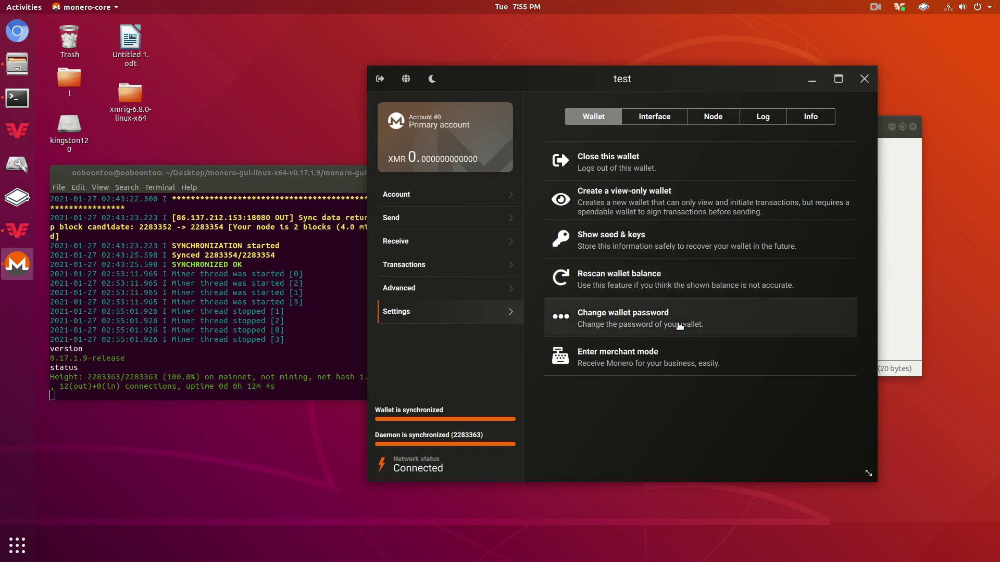
click(645, 251)
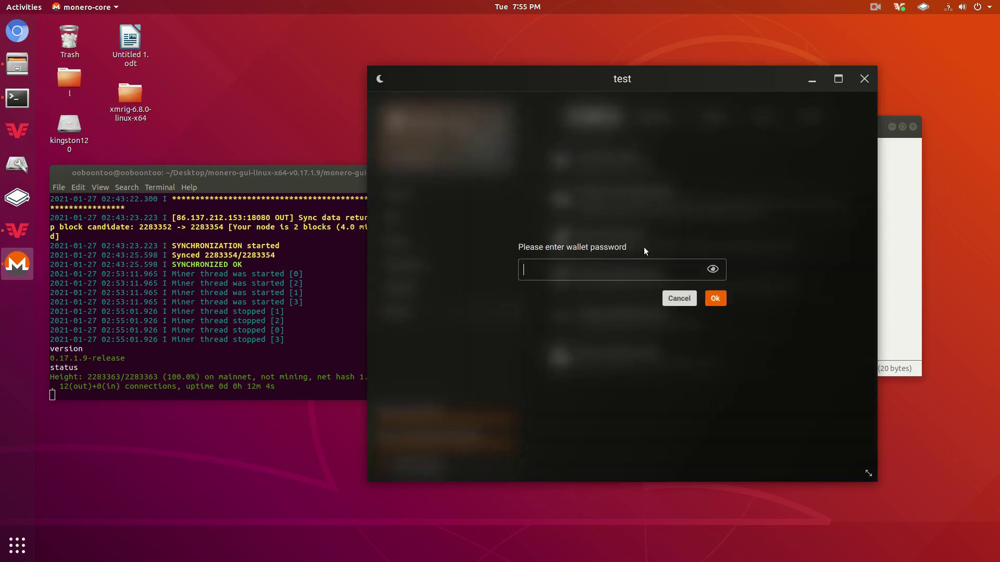
text(test)
key(Return)
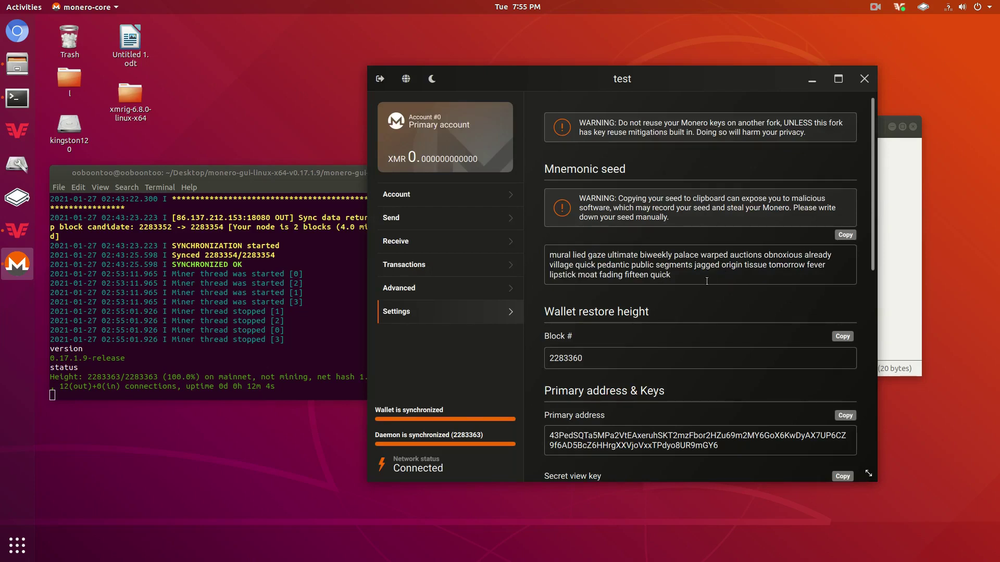
Review the mnemonic seed, restore height 2283360, primary address and keys.
drag(707, 281, 551, 254)
click(551, 254)
drag(670, 275, 545, 254)
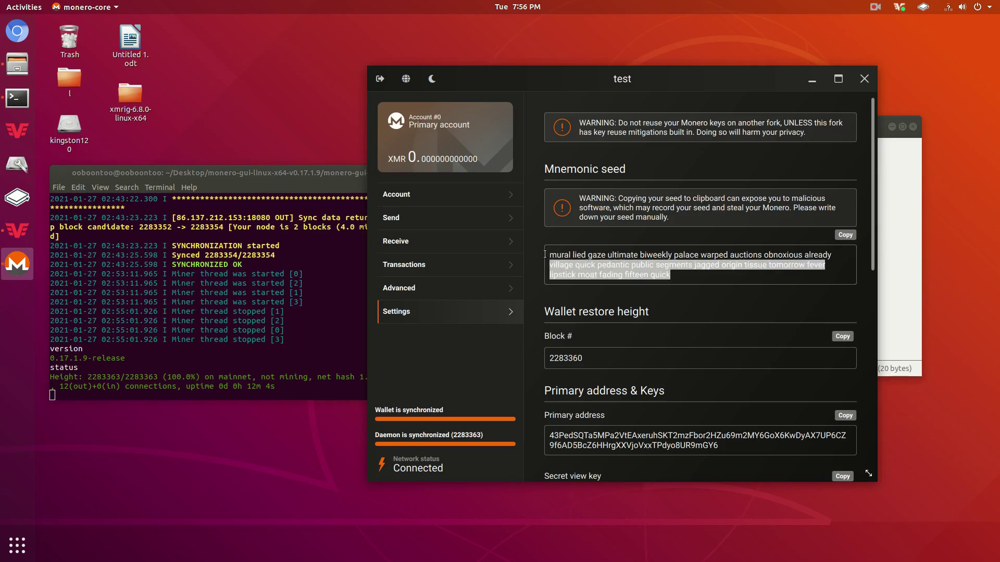
click(552, 255)
scroll(557, 218, down, 4)
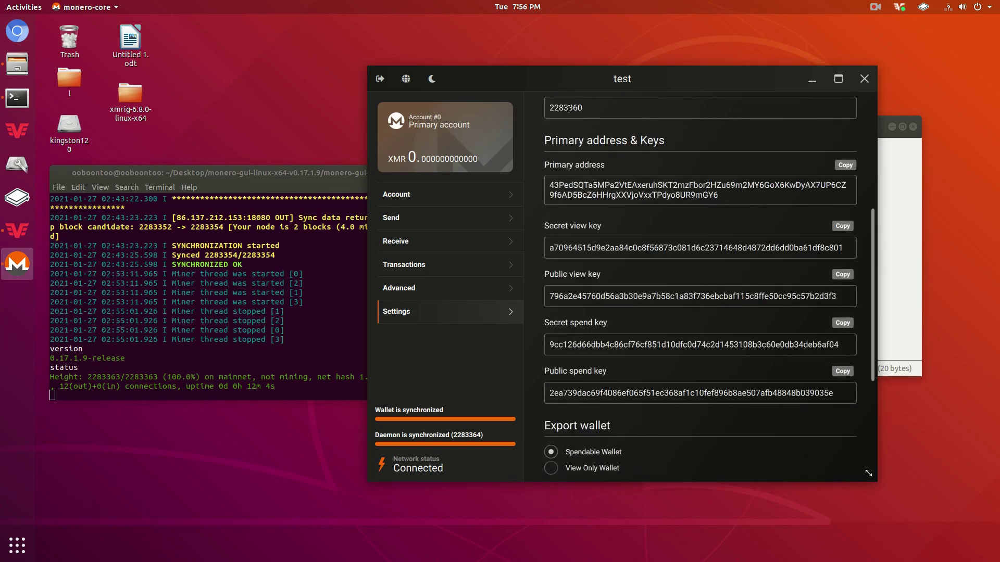
scroll(572, 169, down, 3)
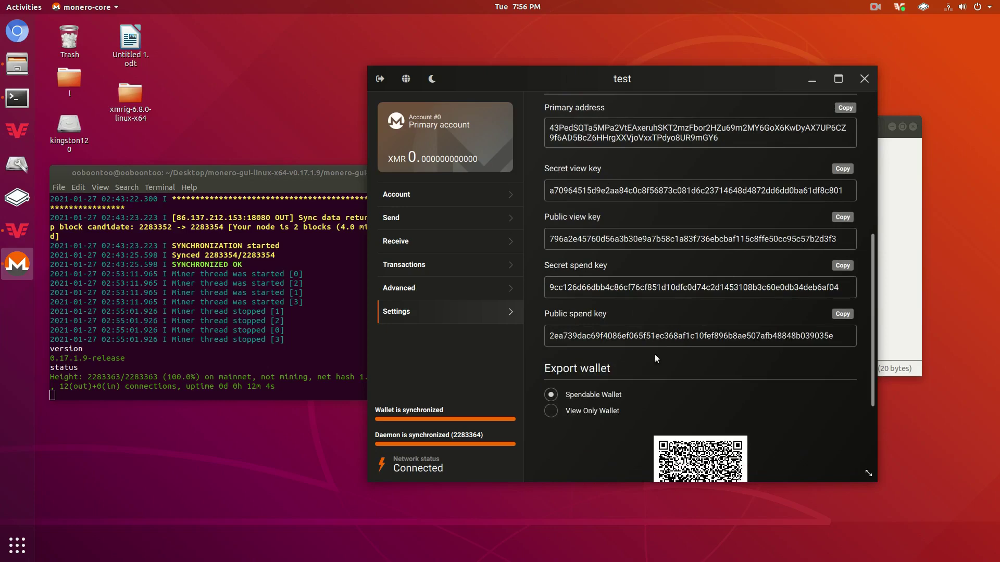
scroll(657, 360, up, 7)
scroll(660, 368, down, 7)
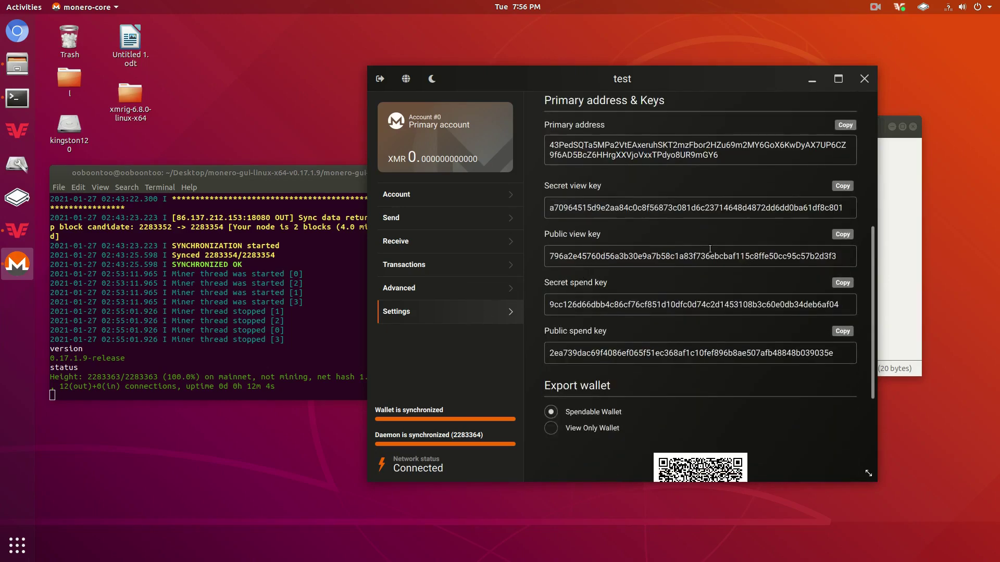
scroll(625, 208, up, 7)
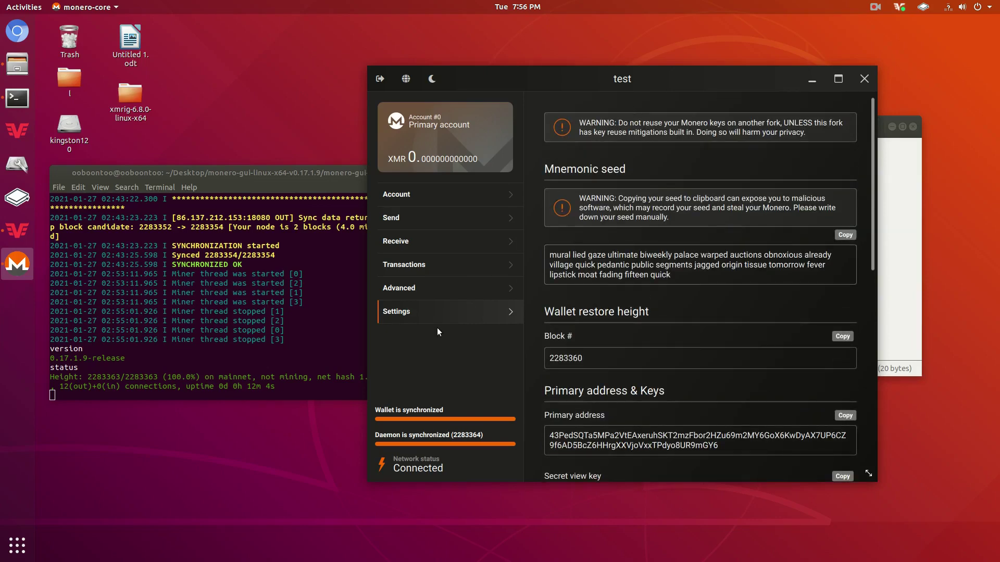
click(456, 290)
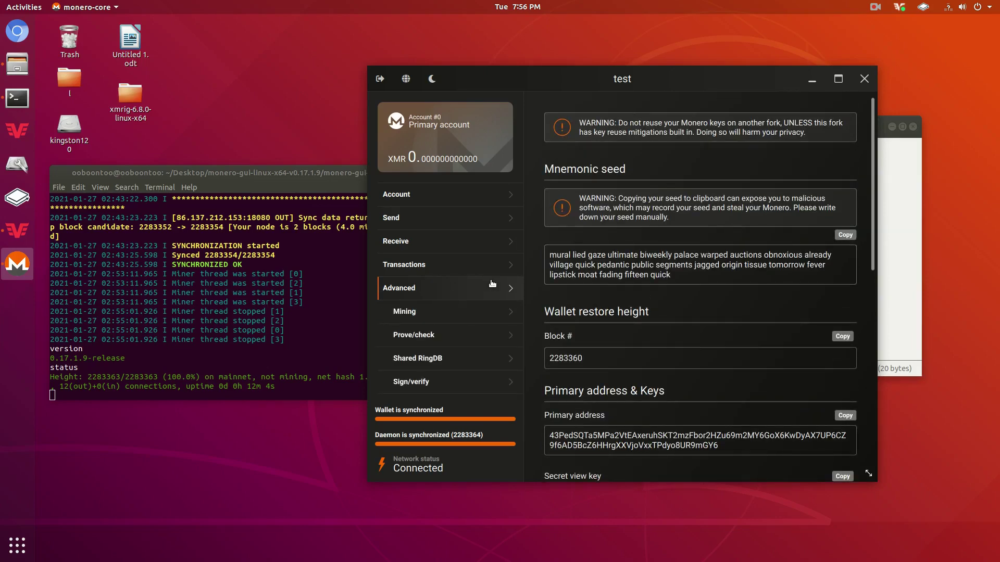
Step through the Interface, Node and Log settings pages to show the daemon's peer-connection log.
scroll(481, 295, down, 1)
click(410, 384)
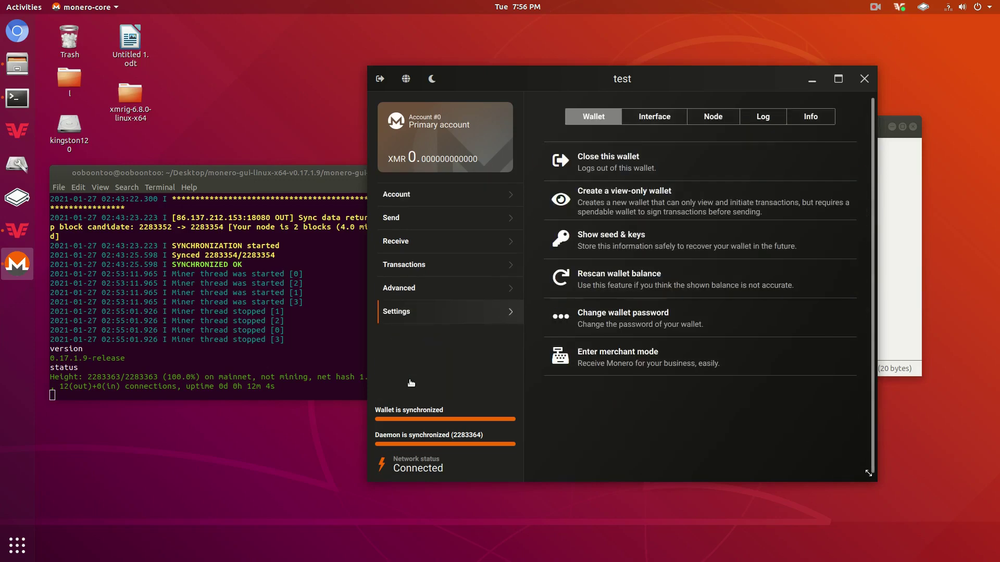
click(656, 113)
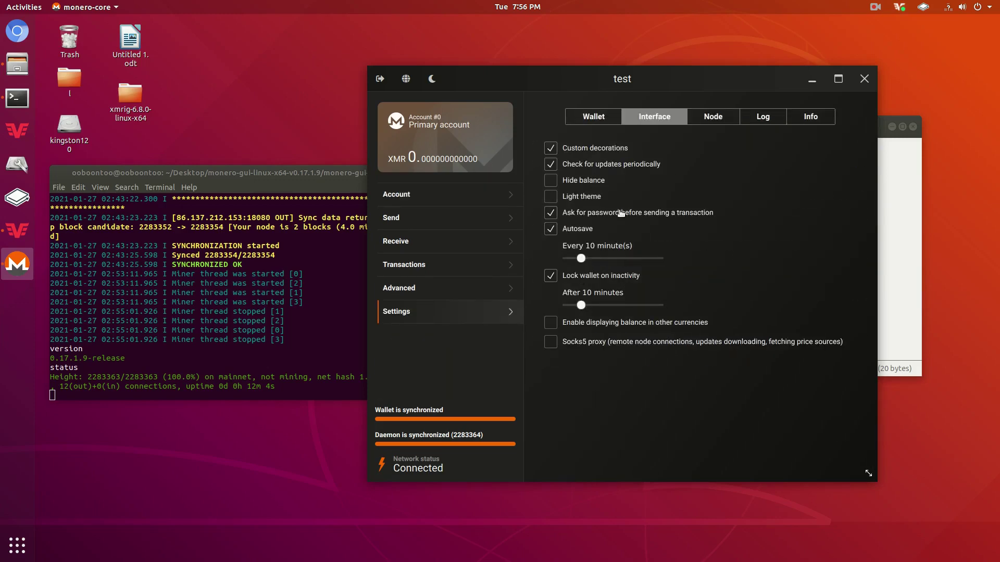
click(723, 116)
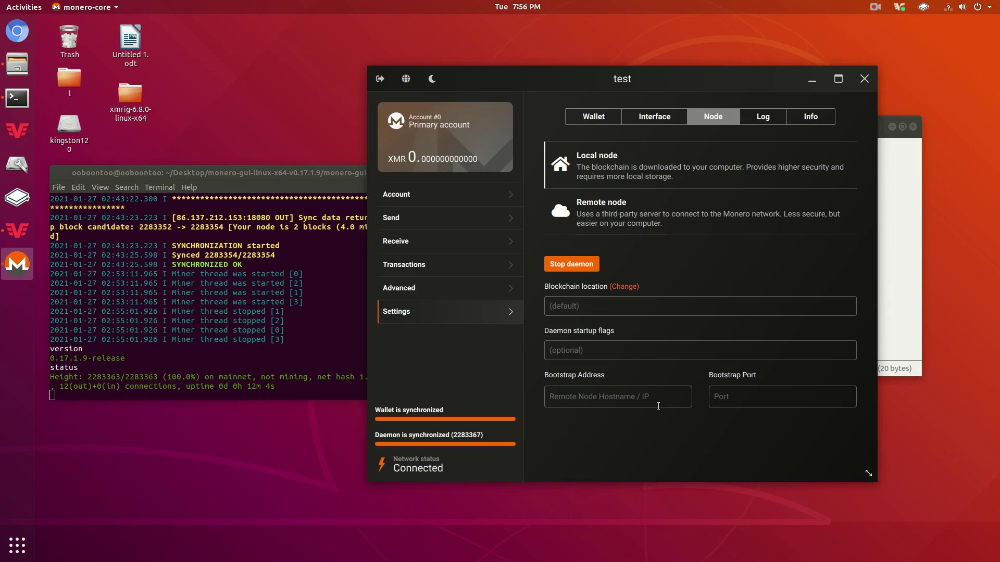
click(761, 117)
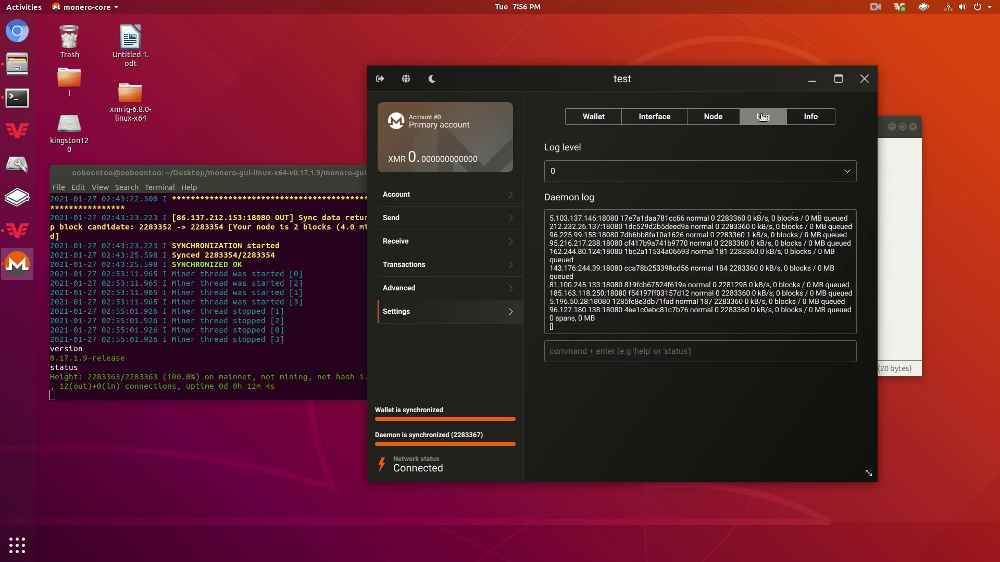
Check the Info page for version and wallet path, then close the wallet window.
click(824, 118)
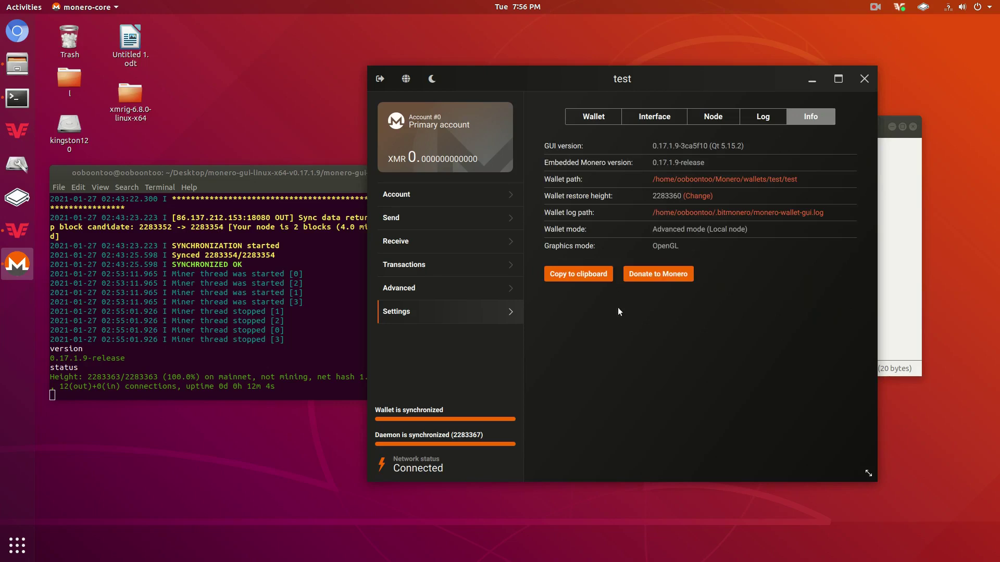
click(864, 88)
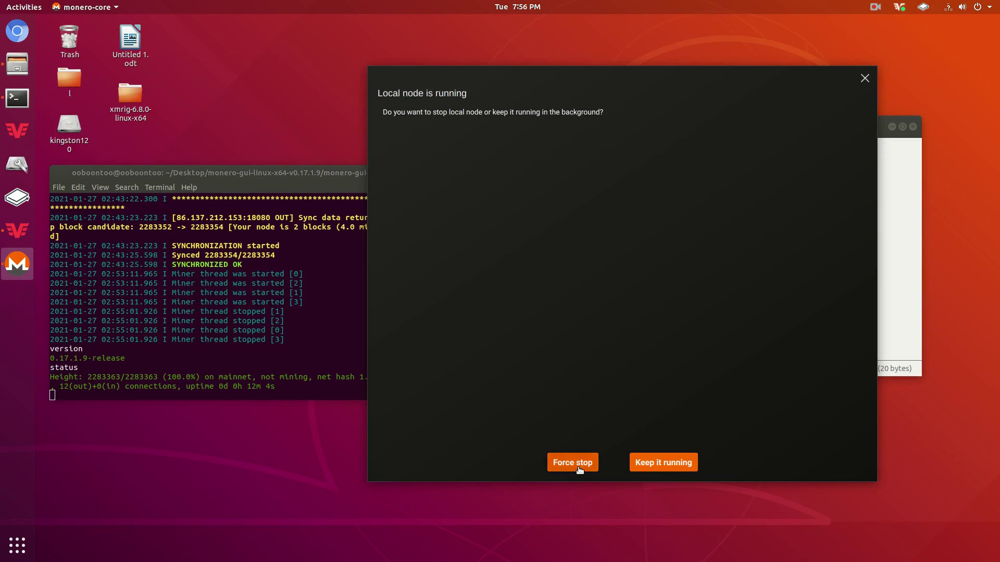
Close the wallet keeping the node running, stop monerod with Ctrl+C, and close the file manager.
click(651, 458)
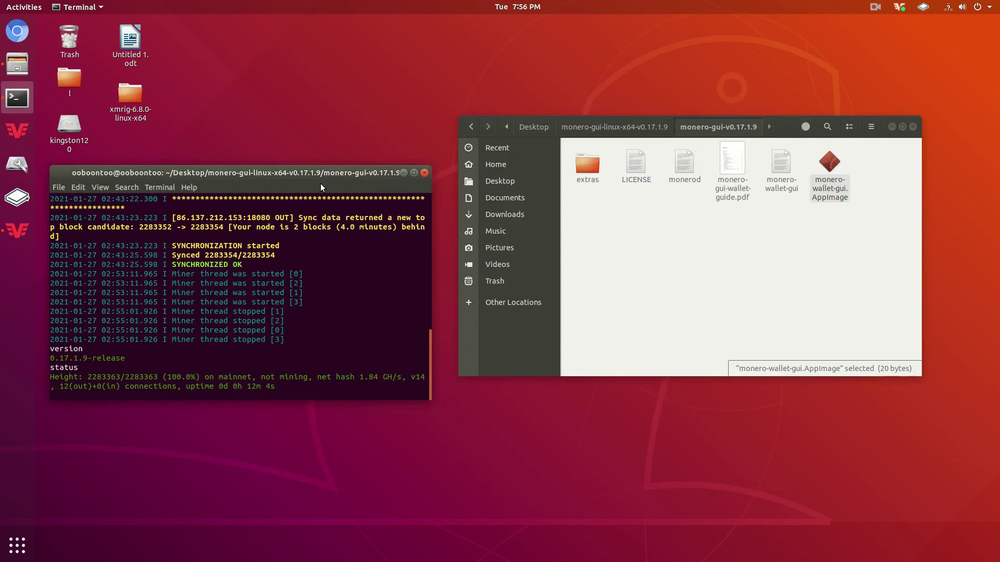
drag(320, 174, 517, 131)
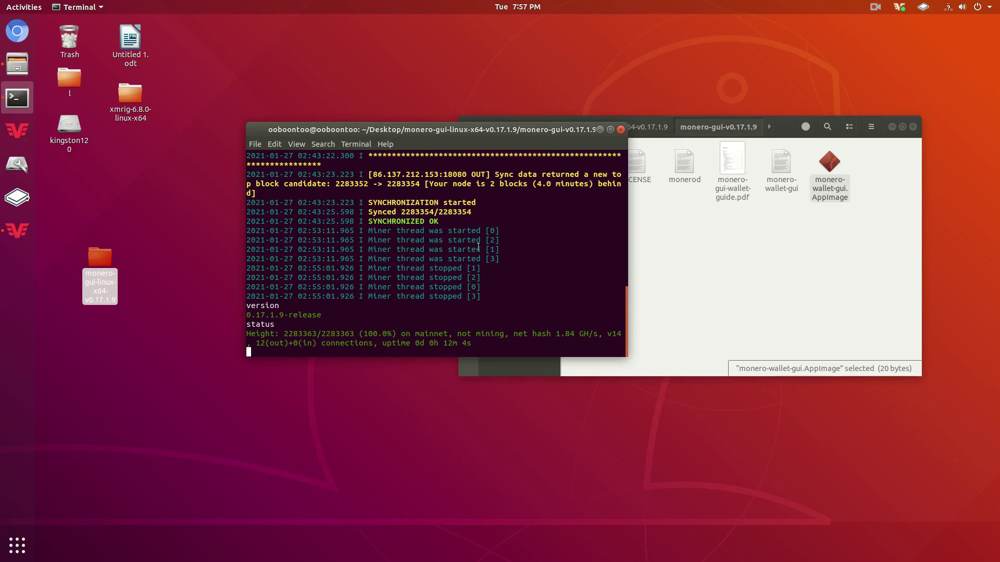
key(ctrl+c)
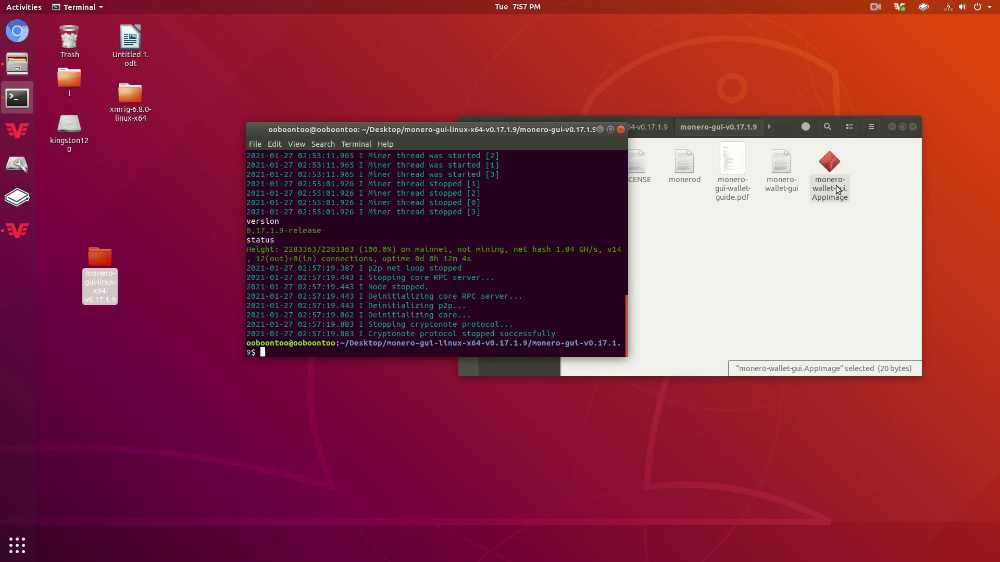
click(912, 126)
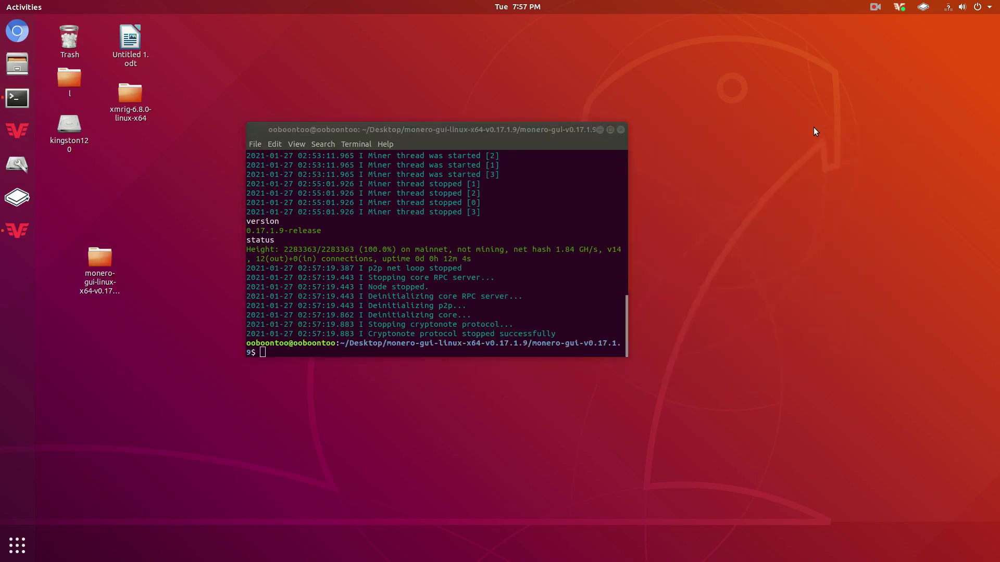